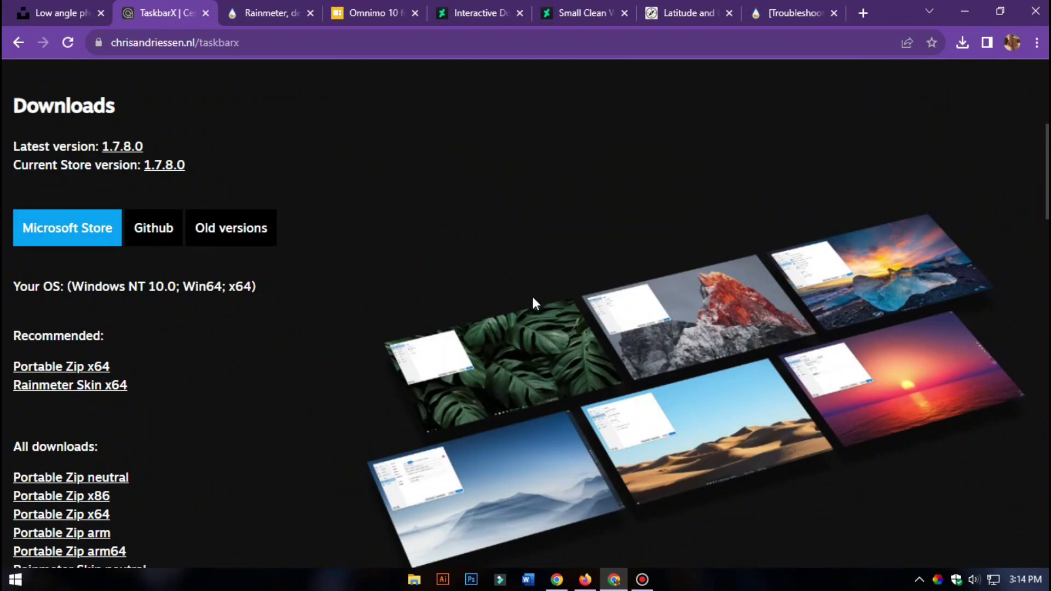
Download the Rainmeter 4.5.18 release from rainmeter.net and show the installer in its folder with the browser out of the way.
{"action": "left_click", "coordinate": [262, 12]}
{"action": "scroll", "coordinate": [307, 392], "scroll_direction": "down", "scroll_amount": 3}
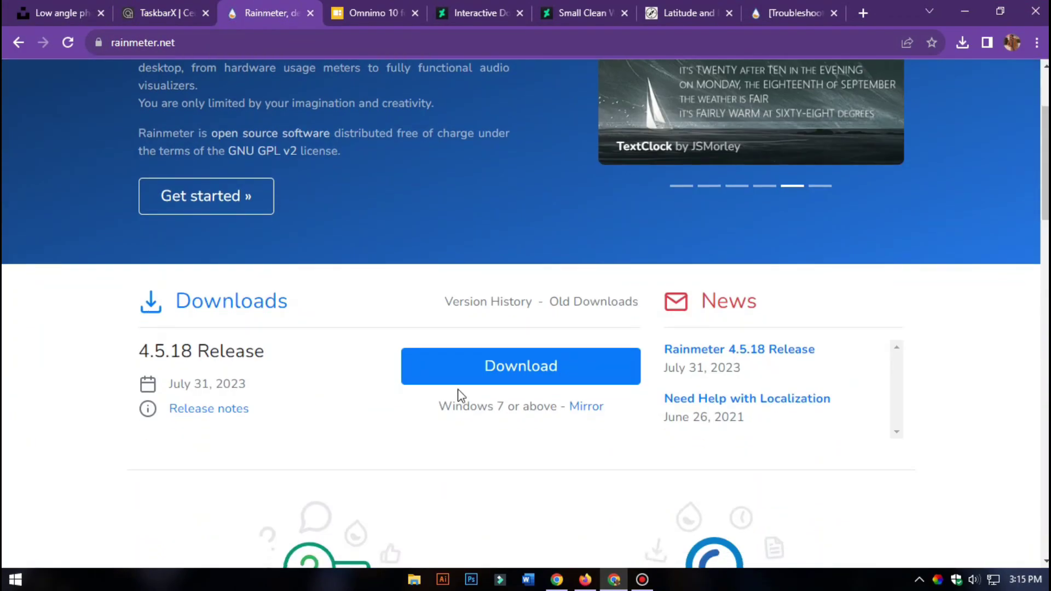
{"action": "left_click", "coordinate": [500, 366]}
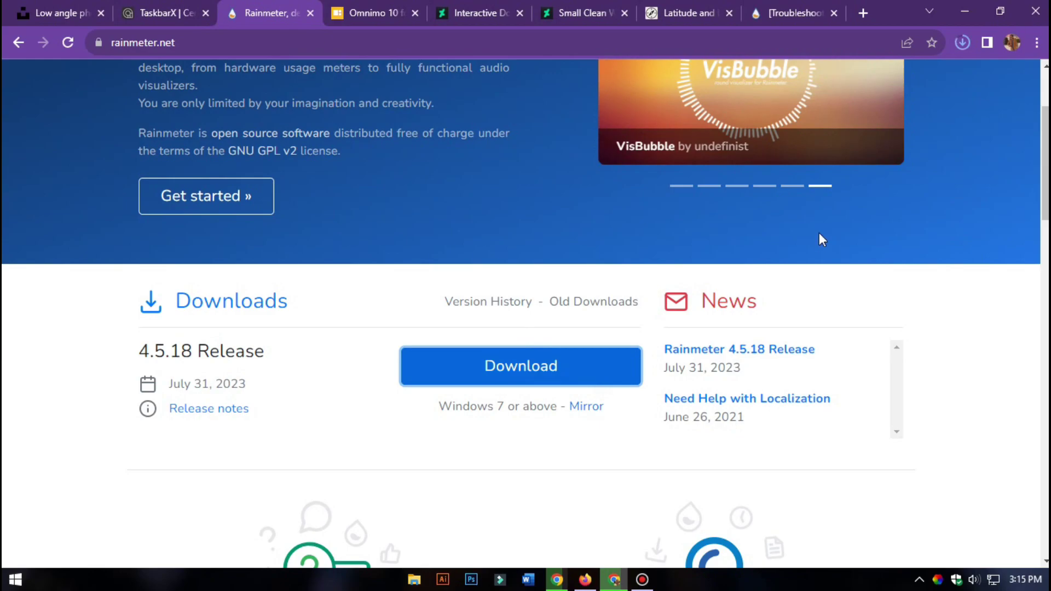
{"action": "left_click", "coordinate": [963, 43]}
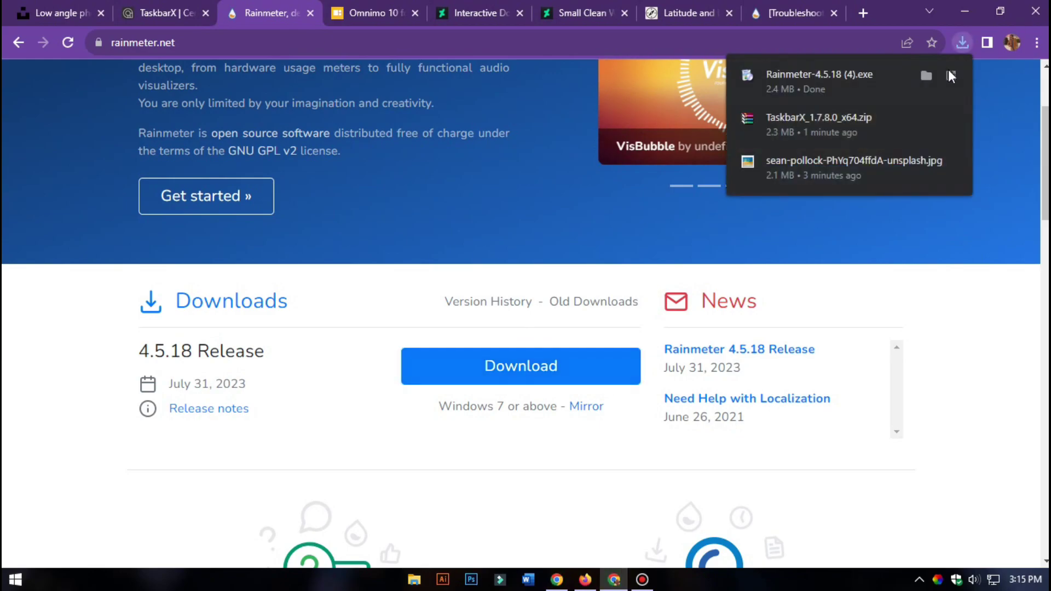
{"action": "left_click", "coordinate": [925, 79]}
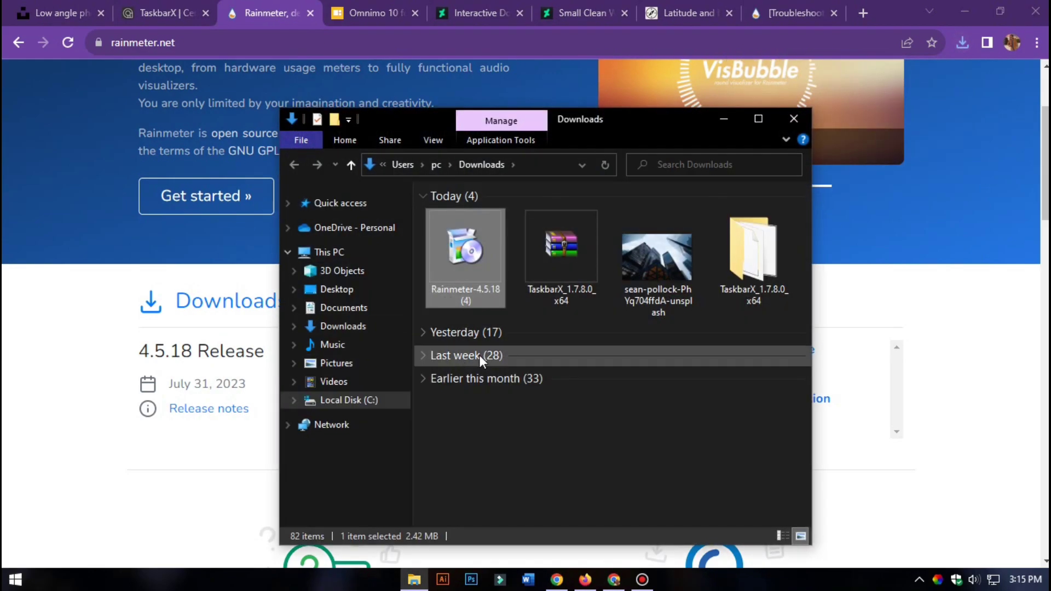
{"action": "left_click", "coordinate": [962, 13]}
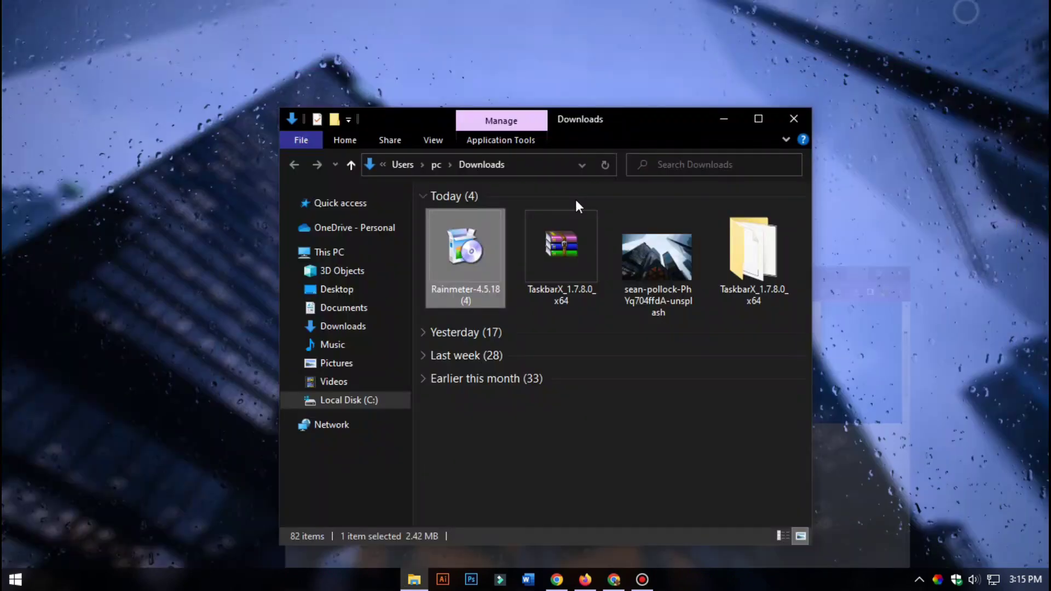
Install Rainmeter with the standard installation, run it on finishing, and dismiss the message about available skins.
{"action": "double_click", "coordinate": [463, 251]}
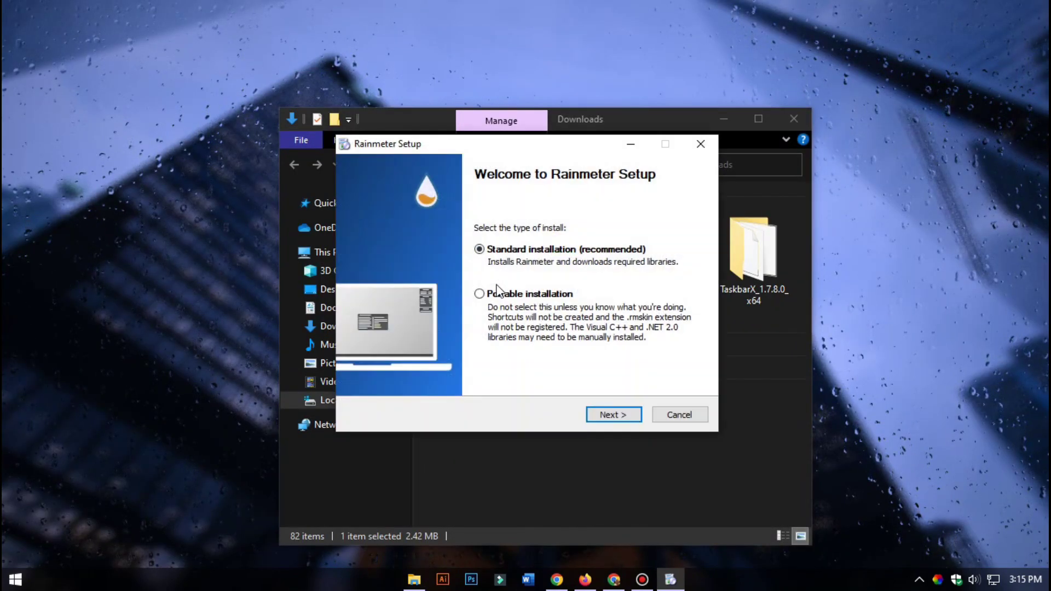
{"action": "left_click", "coordinate": [616, 416]}
{"action": "left_click", "coordinate": [615, 417]}
{"action": "left_click", "coordinate": [476, 398]}
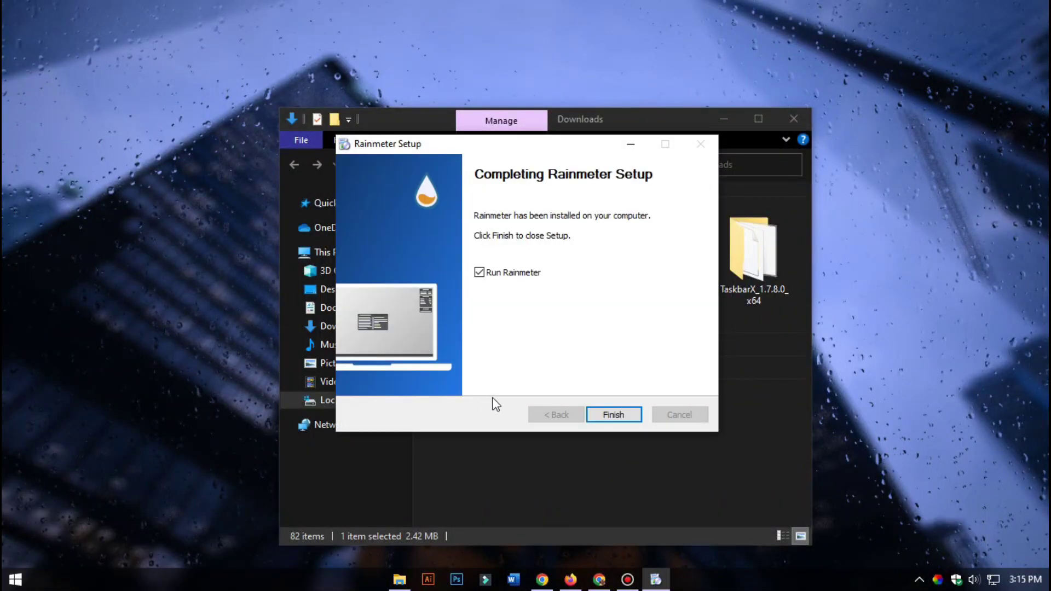
{"action": "left_click", "coordinate": [610, 414]}
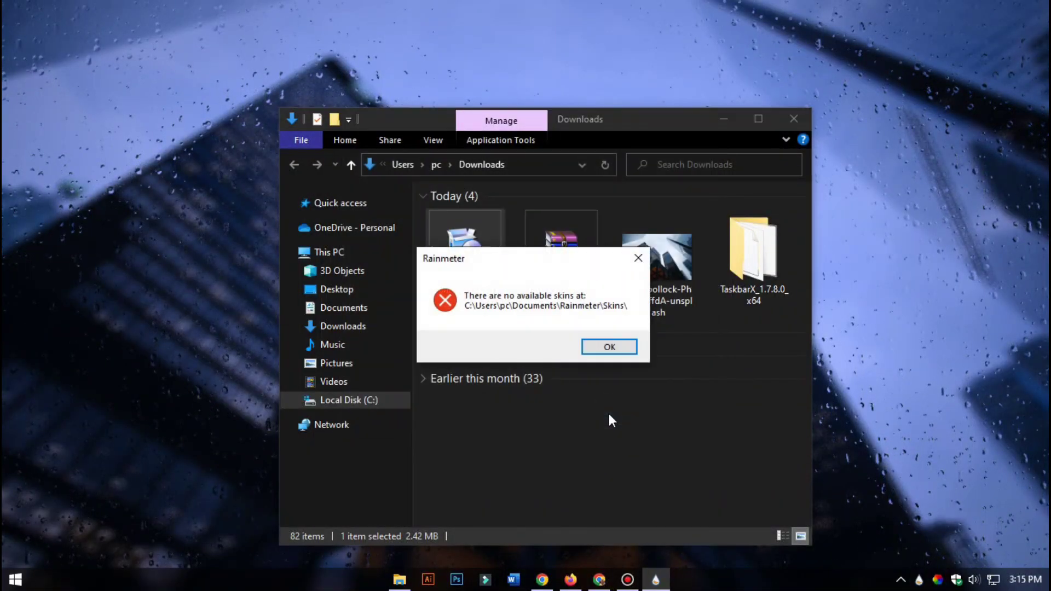
{"action": "left_click", "coordinate": [613, 349]}
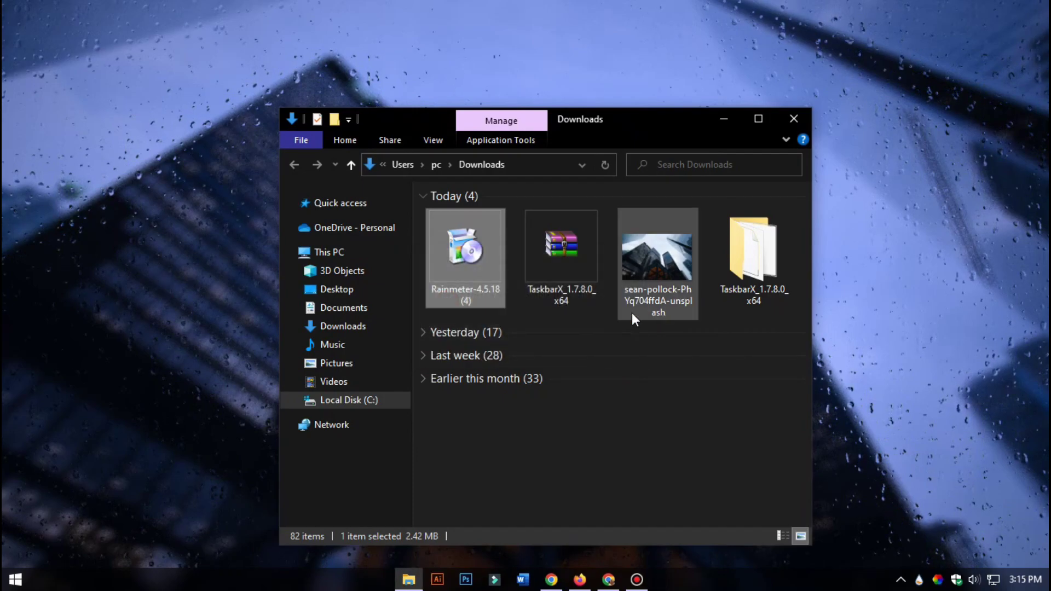
Switch back to Chrome, download the full version of Omnimo 10 from omnimo.info, and show the archive in its folder.
{"action": "left_click", "coordinate": [722, 119]}
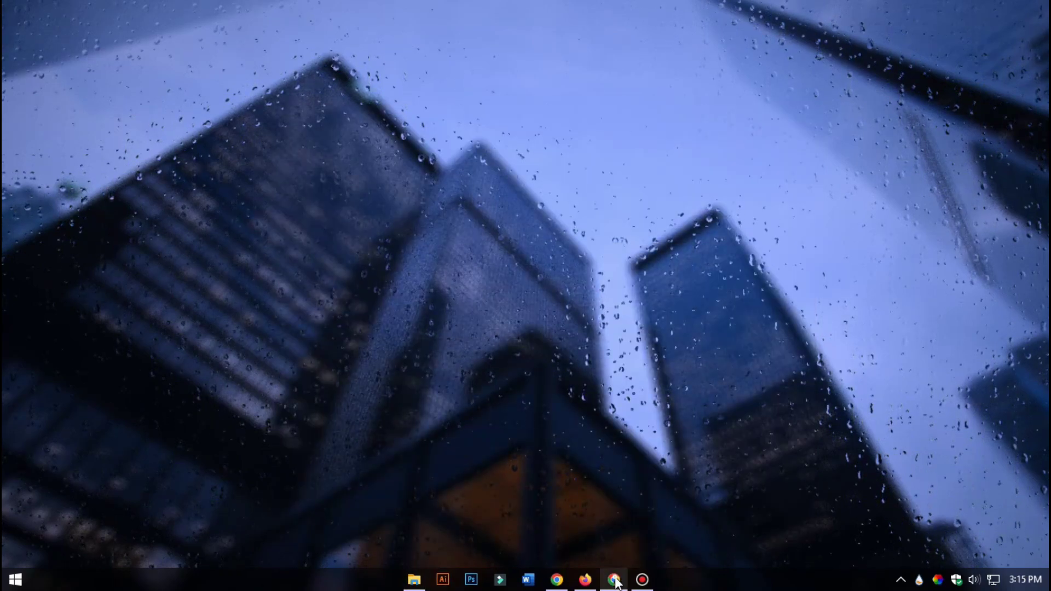
{"action": "left_click", "coordinate": [613, 579]}
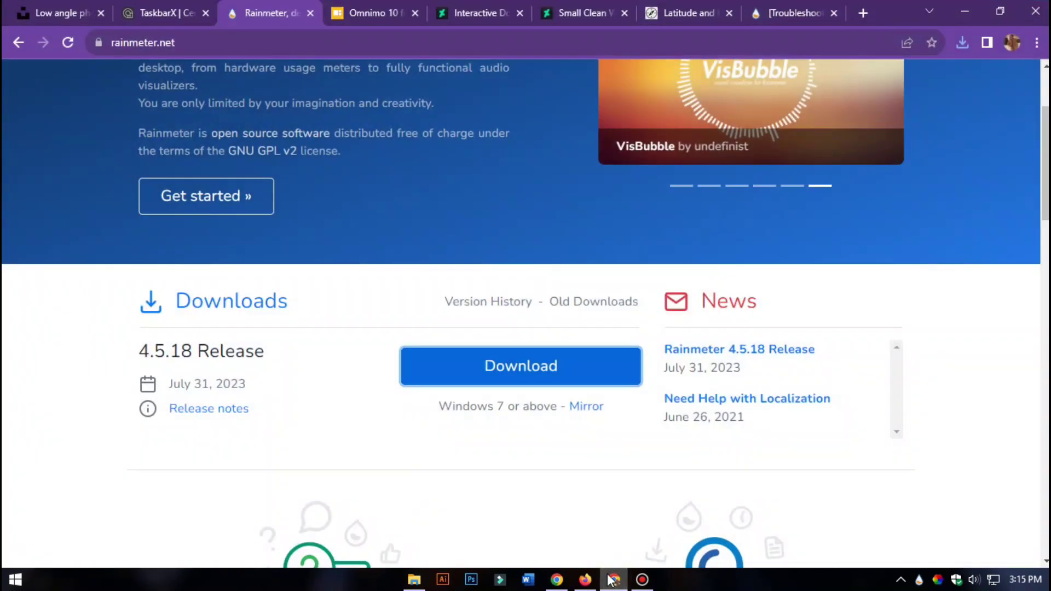
{"action": "left_click", "coordinate": [367, 16]}
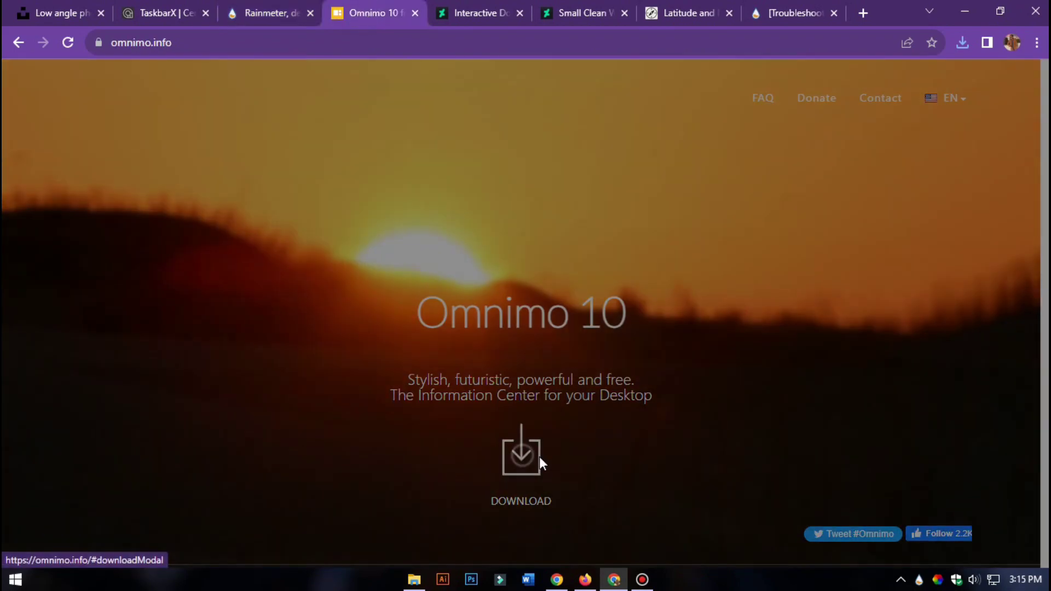
{"action": "left_click", "coordinate": [540, 459]}
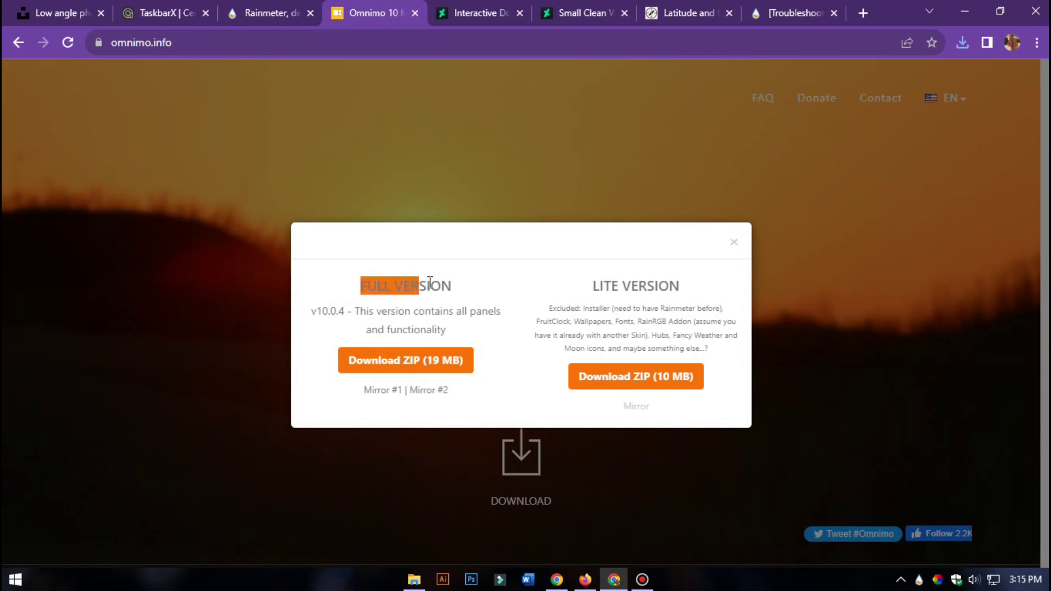
{"action": "left_click", "coordinate": [418, 362]}
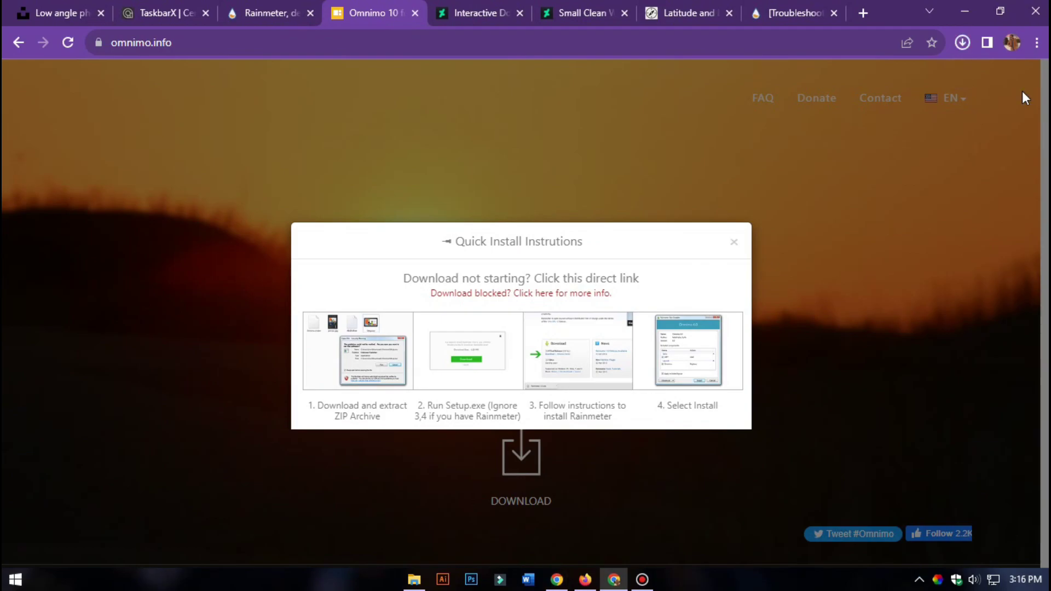
{"action": "left_click", "coordinate": [962, 44]}
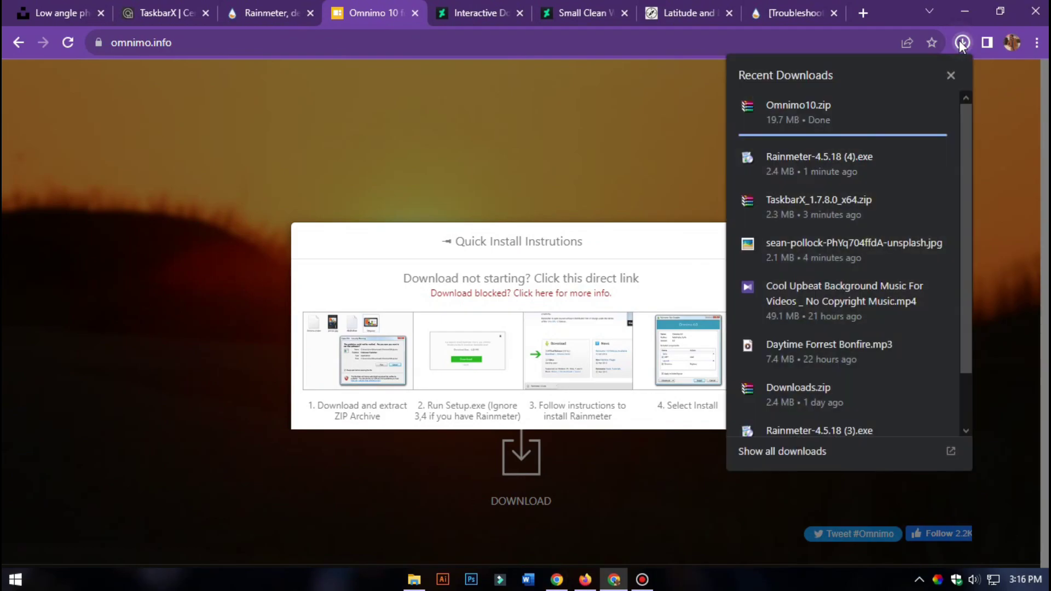
{"action": "left_click", "coordinate": [912, 107]}
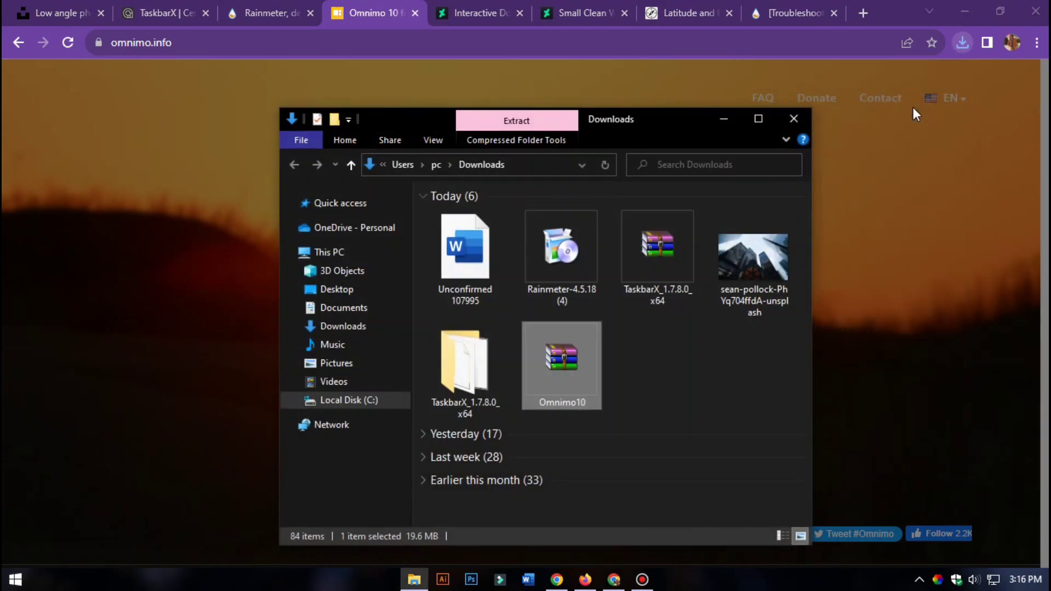
{"action": "left_click", "coordinate": [959, 11]}
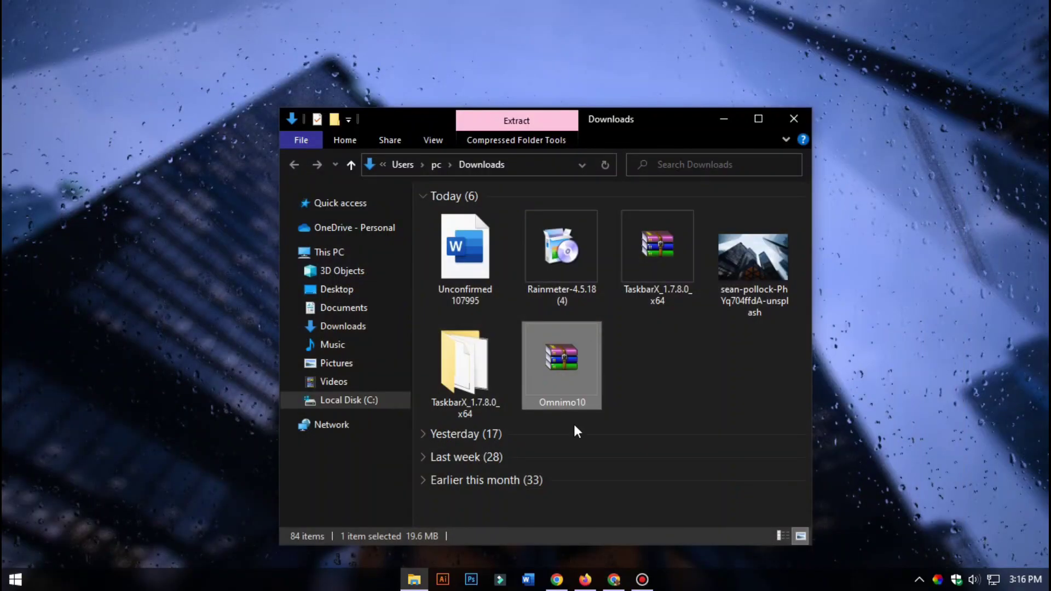
Extract the Omnimo10 archive into its own Omnimo10 folder and open that folder.
{"action": "right_click", "coordinate": [566, 351]}
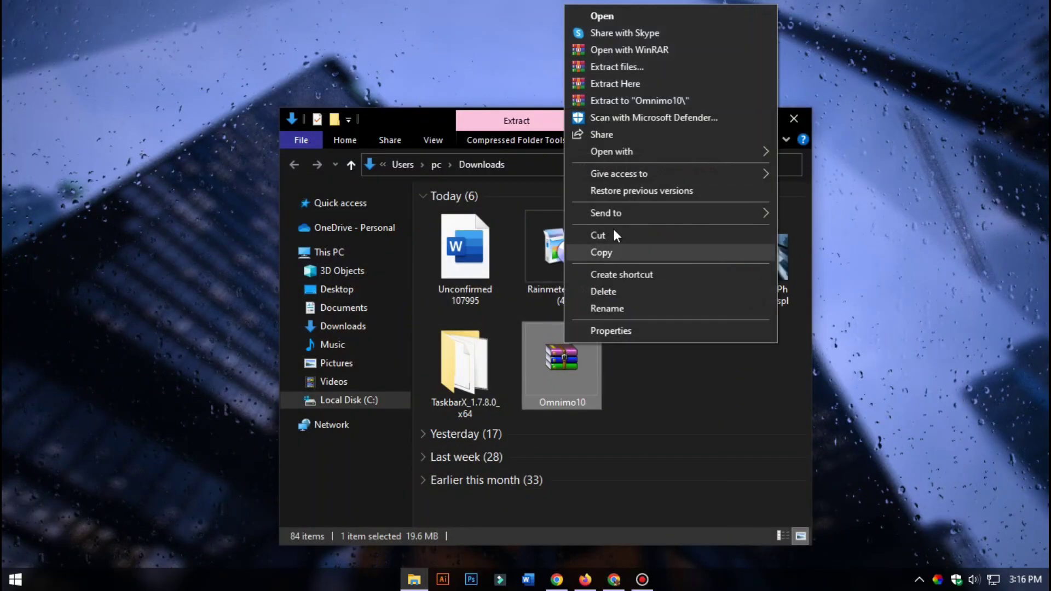
{"action": "left_click", "coordinate": [642, 102]}
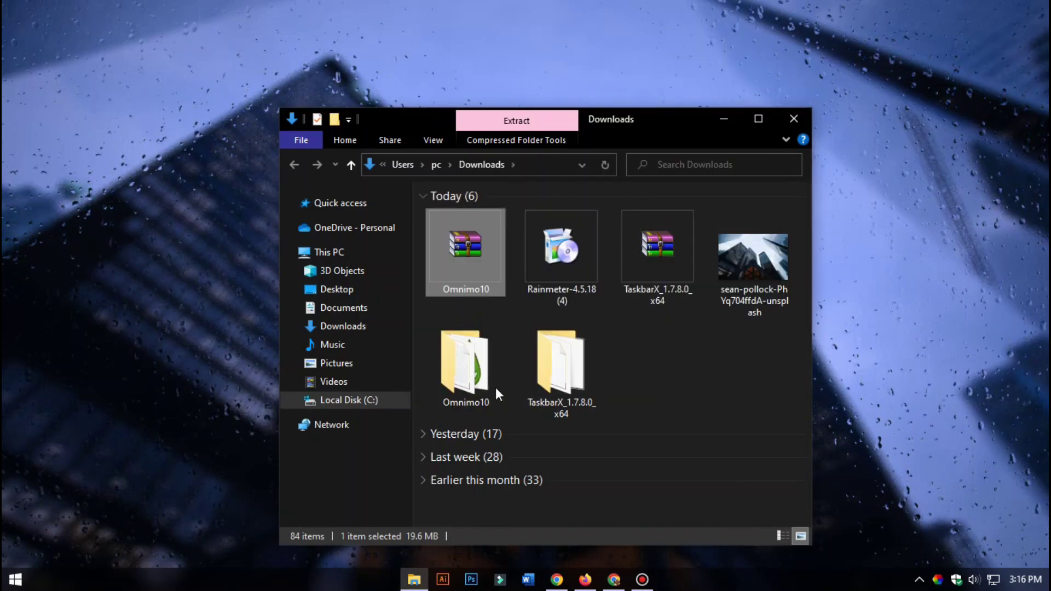
{"action": "double_click", "coordinate": [469, 356]}
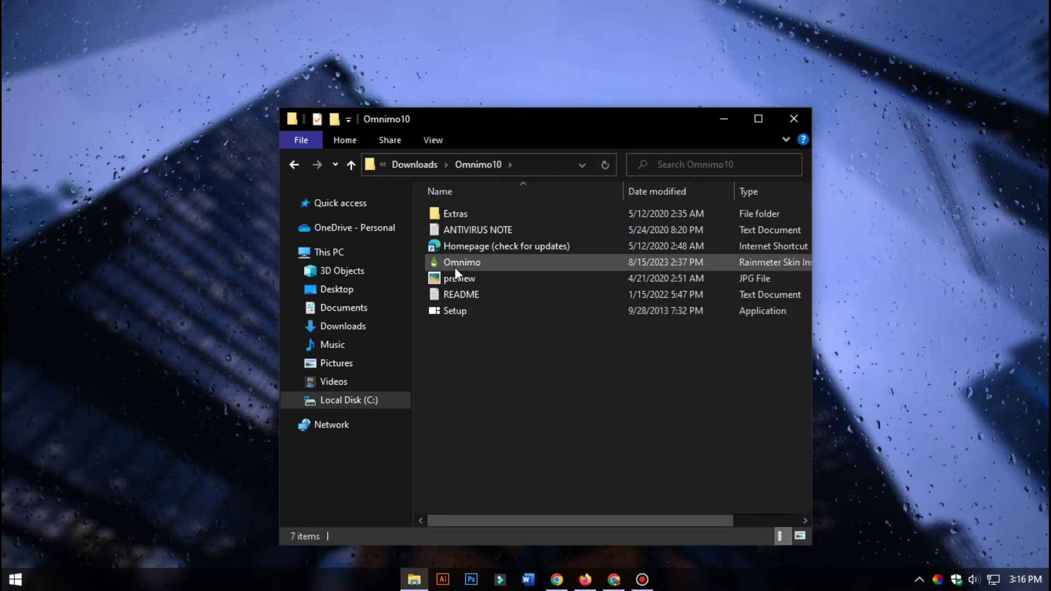
Install the Omnimo skin package with its included layout applied, and close the folder window.
{"action": "double_click", "coordinate": [458, 264]}
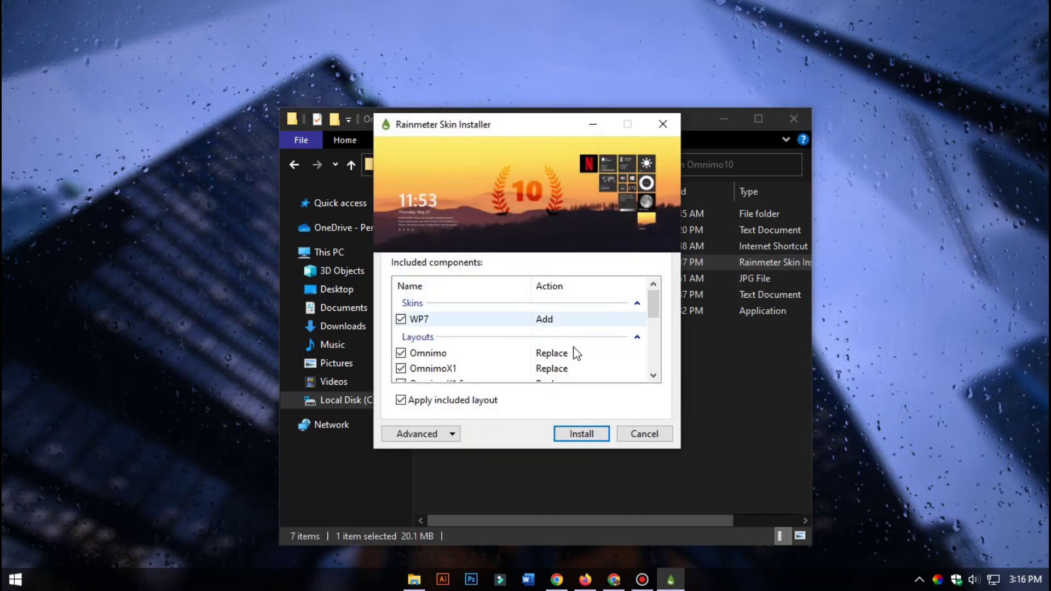
{"action": "left_click", "coordinate": [600, 436]}
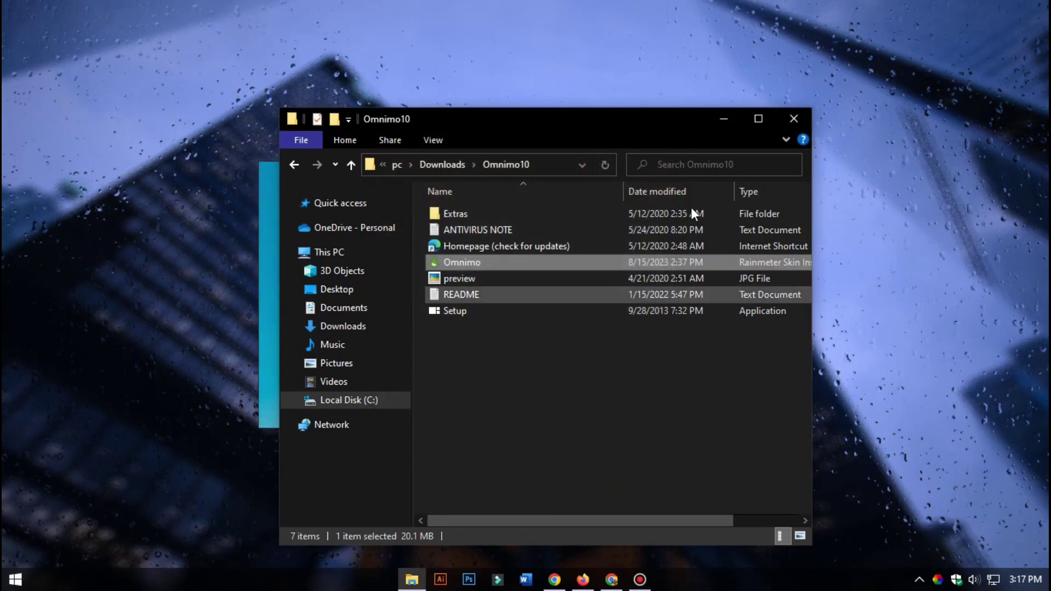
{"action": "left_click", "coordinate": [792, 119]}
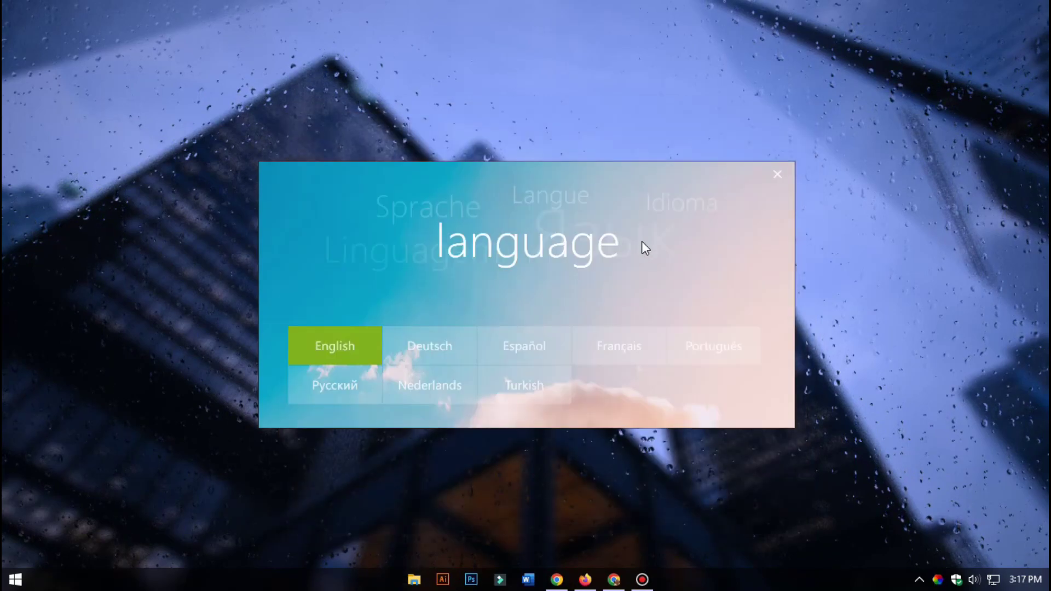
Complete the Omnimo setup in English with Apply new wallpaper turned off, and close the welcome window.
{"action": "left_click", "coordinate": [334, 356]}
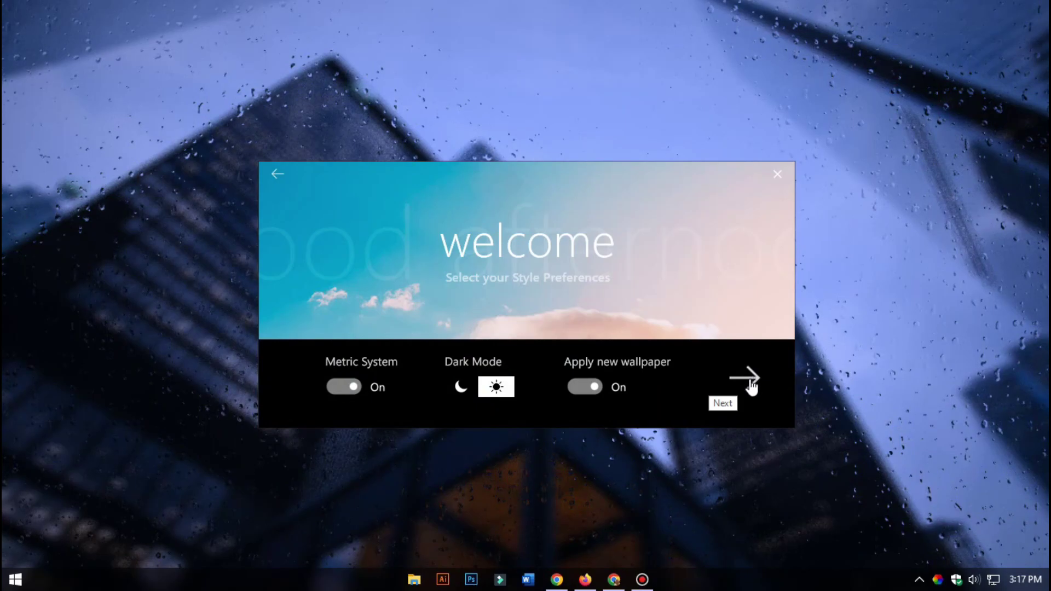
{"action": "left_click", "coordinate": [576, 389]}
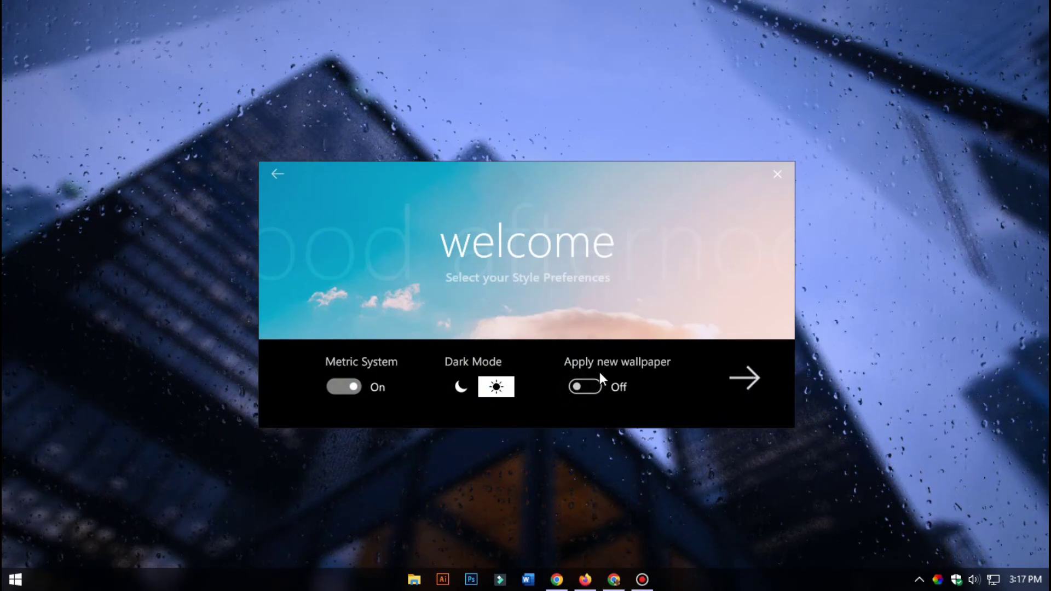
{"action": "left_click", "coordinate": [751, 386]}
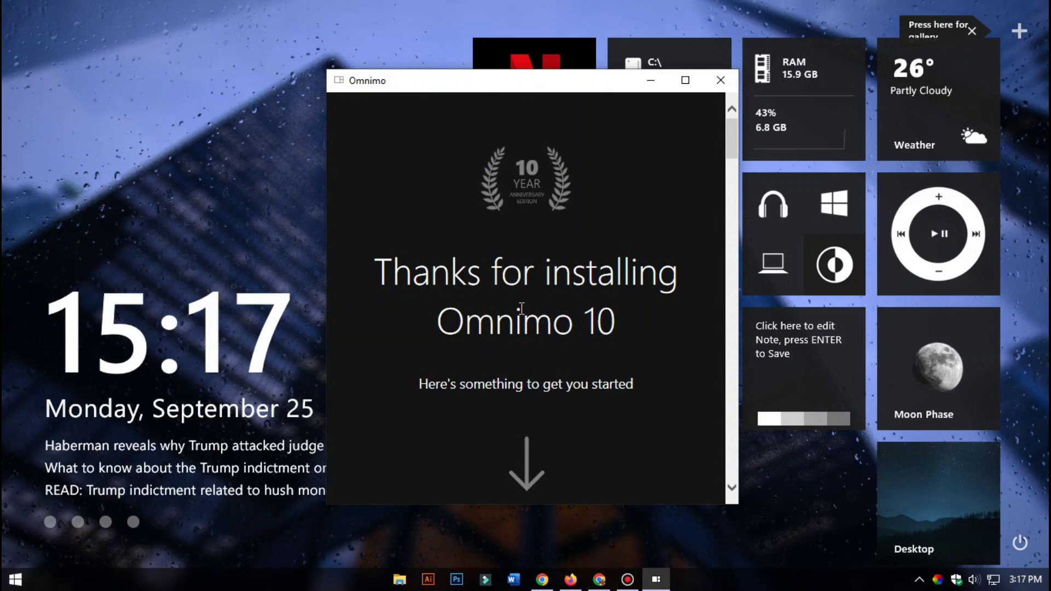
{"action": "left_click", "coordinate": [722, 91]}
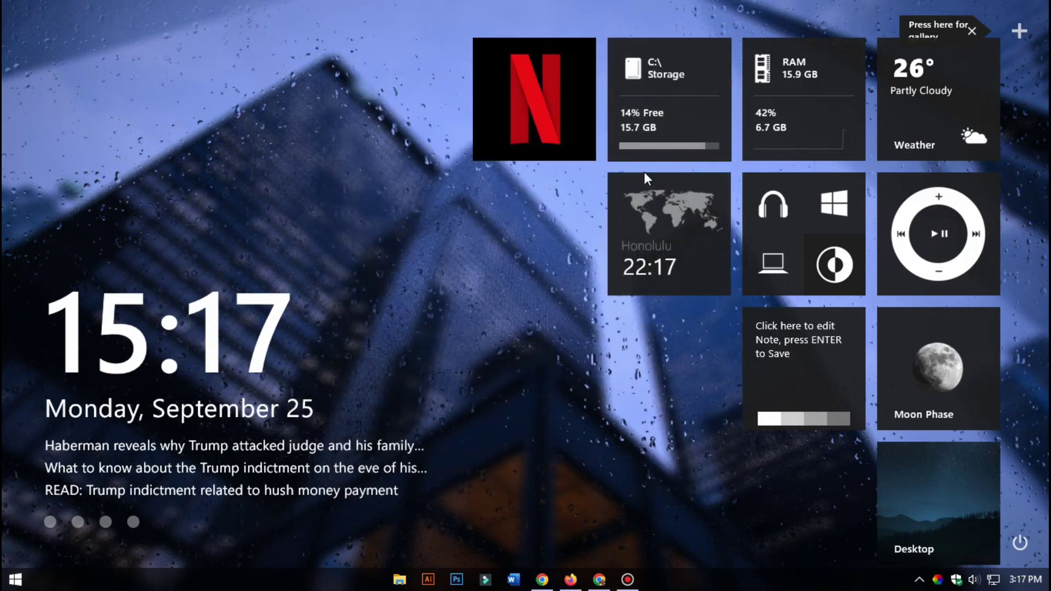
Remove the Netflix, C: storage, RAM, weather and world clock tiles from the desktop.
{"action": "right_click", "coordinate": [566, 137]}
{"action": "left_click", "coordinate": [617, 192]}
{"action": "right_click", "coordinate": [658, 113]}
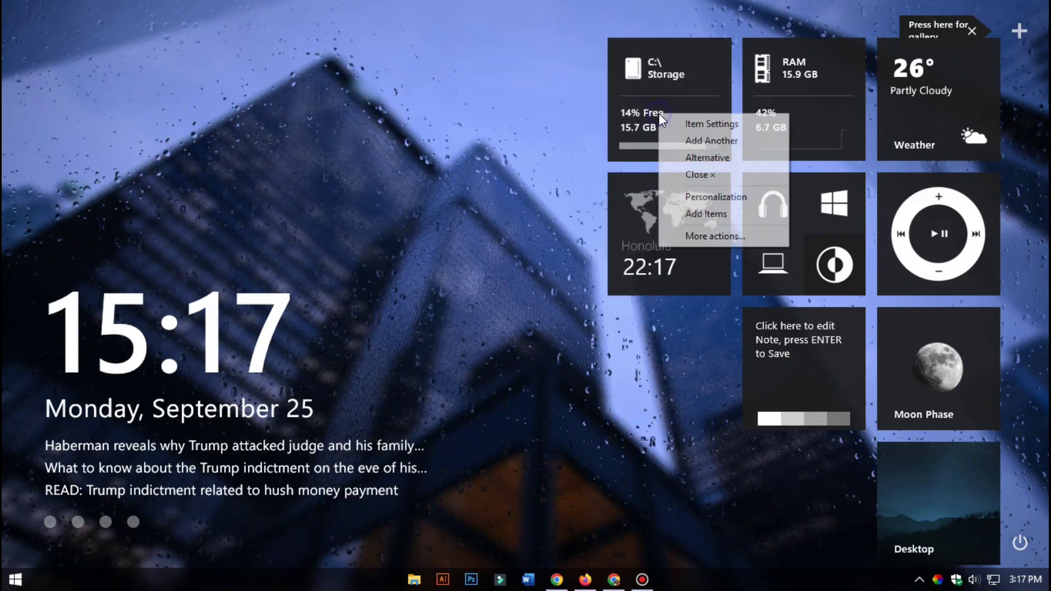
{"action": "left_click", "coordinate": [706, 174]}
{"action": "right_click", "coordinate": [785, 94]}
{"action": "left_click", "coordinate": [812, 156]}
{"action": "right_click", "coordinate": [912, 111]}
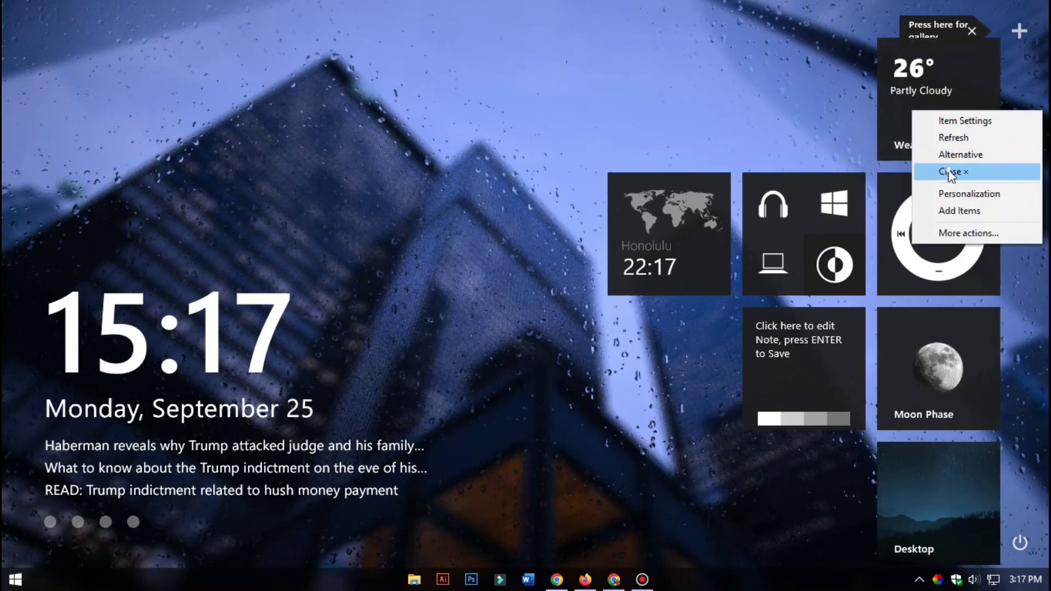
{"action": "left_click", "coordinate": [931, 169]}
{"action": "right_click", "coordinate": [694, 226]}
{"action": "left_click", "coordinate": [740, 310]}
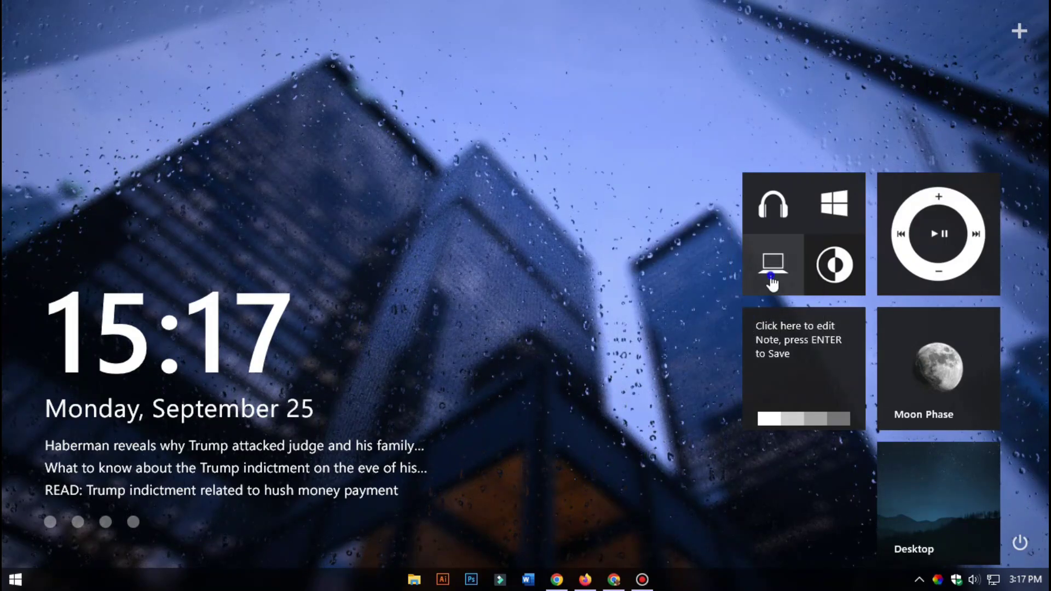
Remove the small shortcut tiles and the note, music player, moon phase and Desktop tiles from the desktop.
{"action": "right_click", "coordinate": [774, 223]}
{"action": "left_click", "coordinate": [794, 282]}
{"action": "right_click", "coordinate": [838, 210]}
{"action": "left_click", "coordinate": [865, 272]}
{"action": "right_click", "coordinate": [854, 287]}
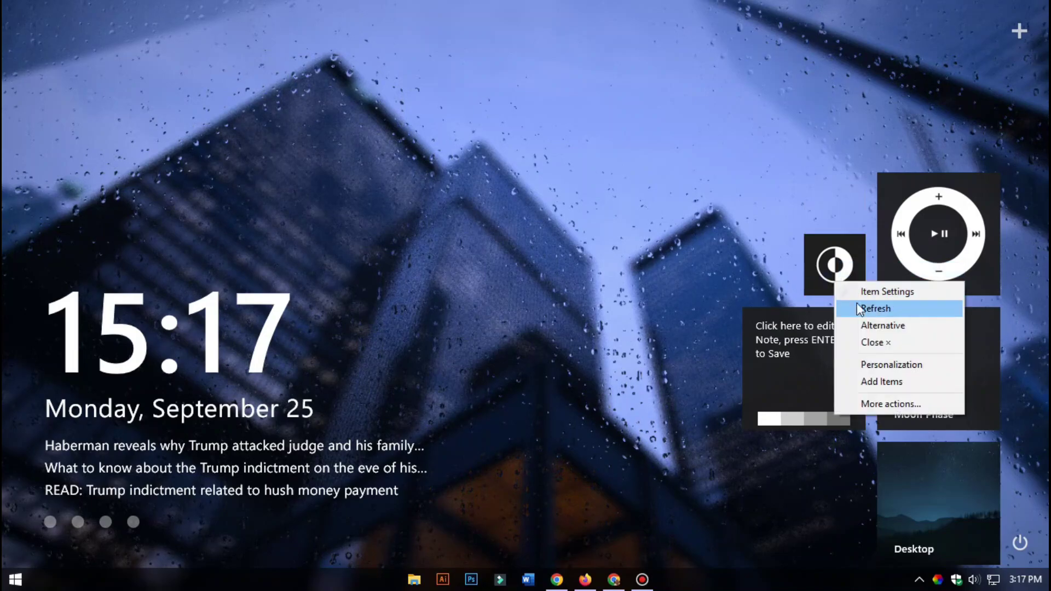
{"action": "left_click", "coordinate": [868, 345]}
{"action": "right_click", "coordinate": [841, 349]}
{"action": "left_click", "coordinate": [878, 432]}
{"action": "right_click", "coordinate": [925, 350]}
{"action": "left_click", "coordinate": [953, 411]}
{"action": "right_click", "coordinate": [915, 370]}
{"action": "left_click", "coordinate": [954, 431]}
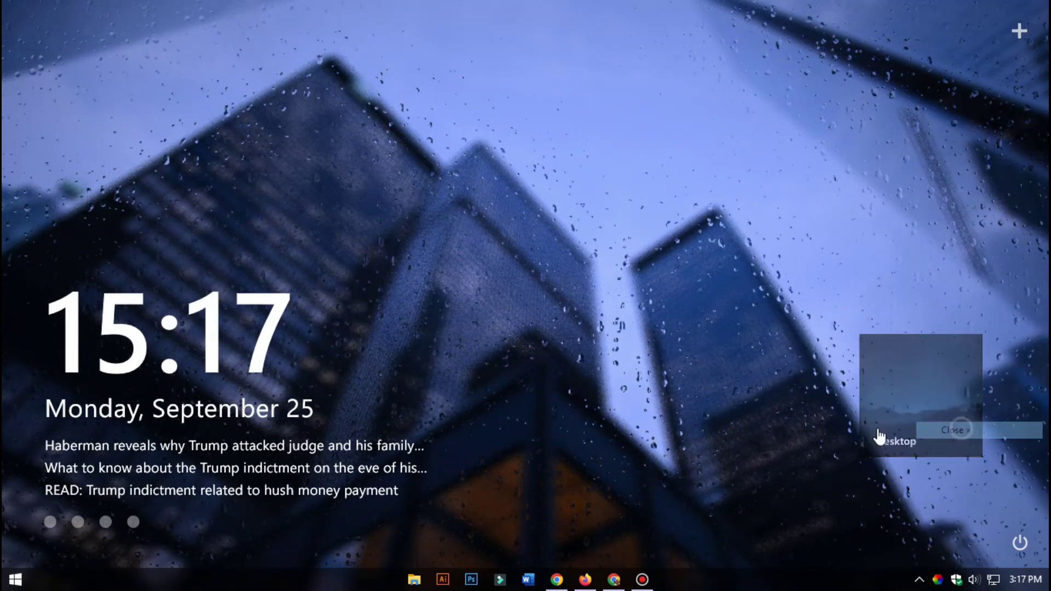
Move the clock block up and inward on the desktop and place the power button just left of it.
{"action": "left_click_drag", "start_coordinate": [1004, 538], "coordinate": [106, 282]}
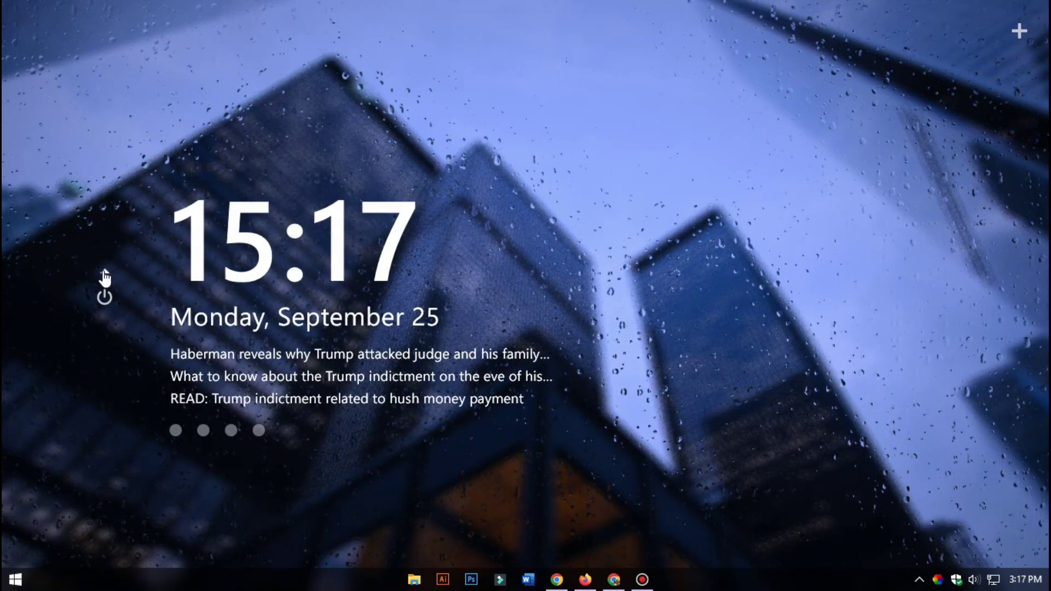
Scale the clock block down to a size of about 126 in its item settings and apply the change.
{"action": "right_click", "coordinate": [195, 255]}
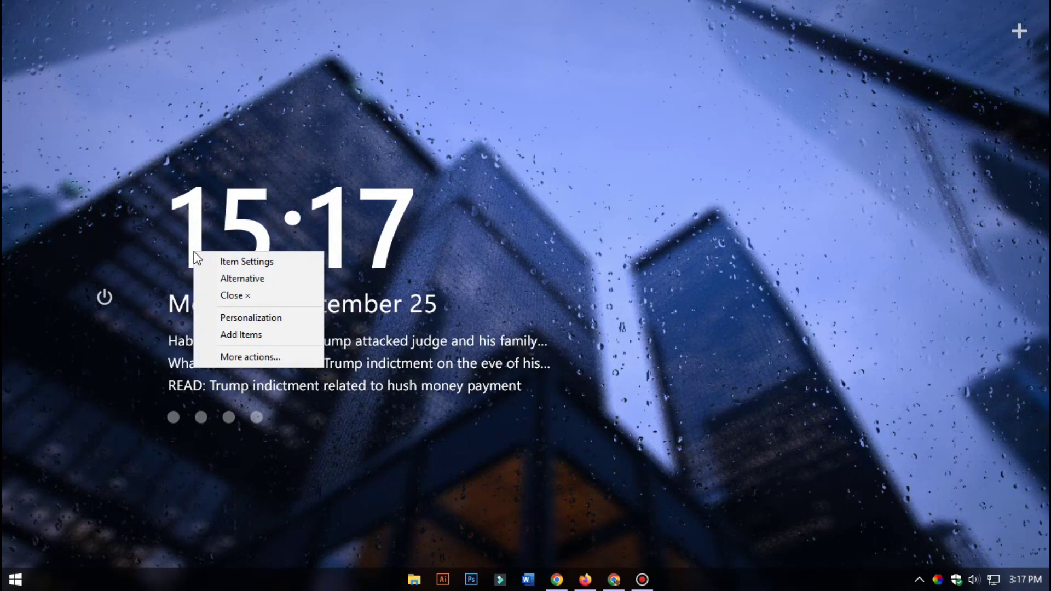
{"action": "left_click", "coordinate": [240, 261]}
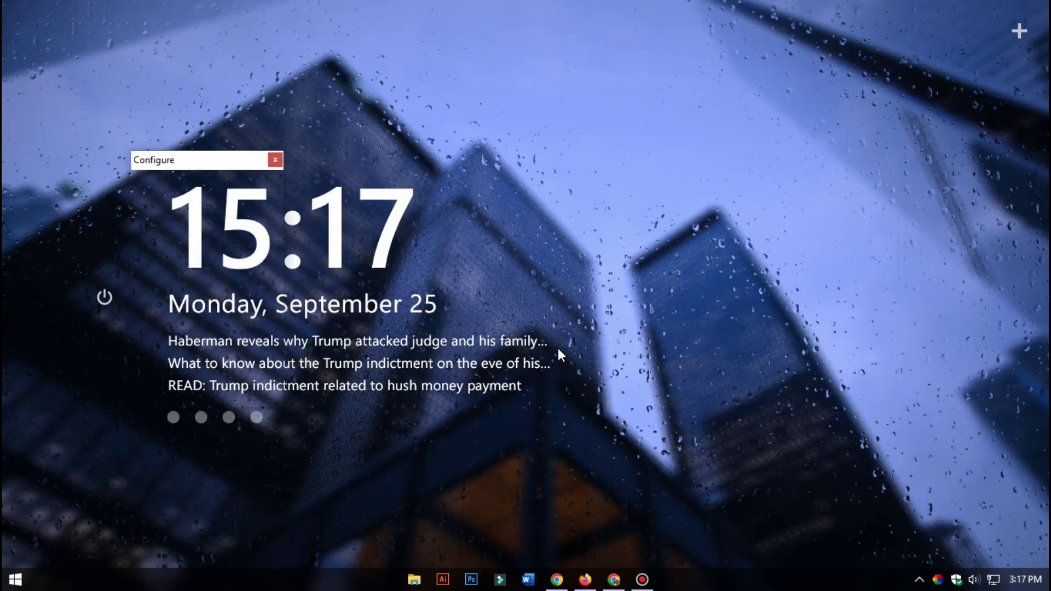
{"action": "left_click_drag", "start_coordinate": [198, 159], "coordinate": [424, 166]}
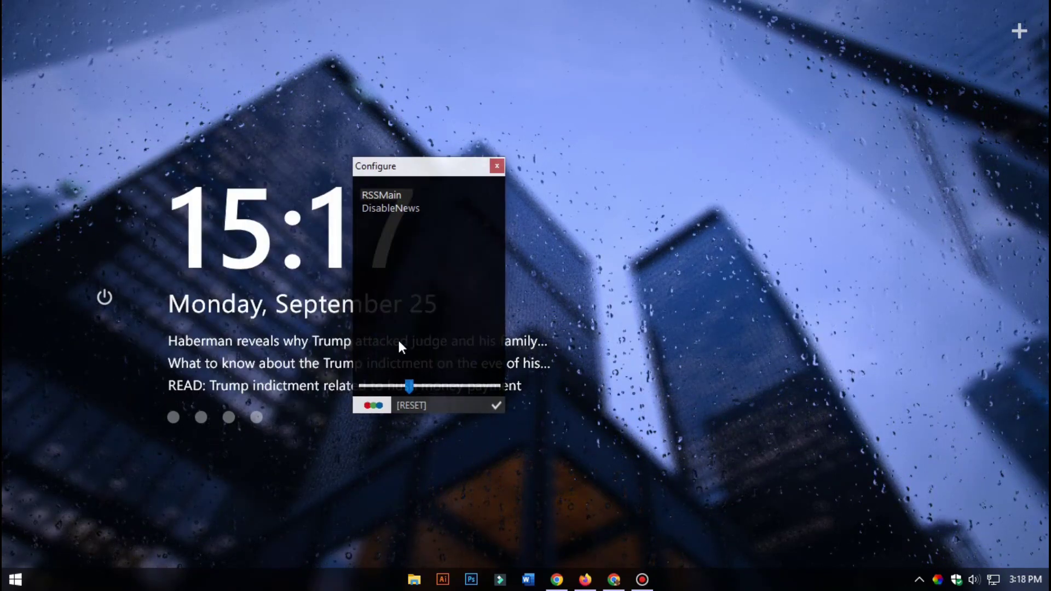
{"action": "mouse_move", "coordinate": [410, 383]}
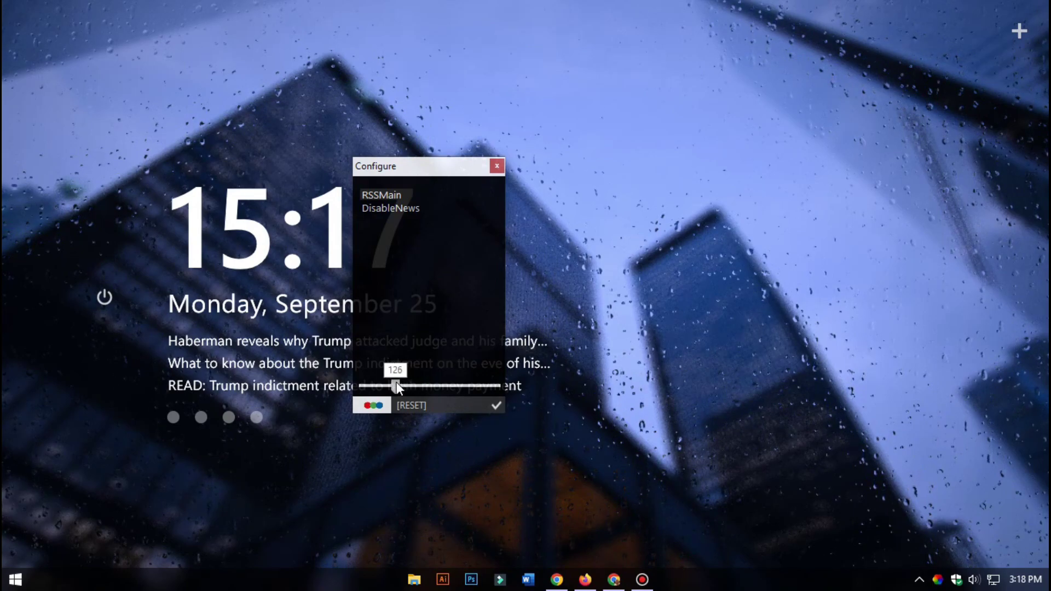
{"action": "left_click_drag", "start_coordinate": [392, 380], "coordinate": [395, 379]}
{"action": "left_click", "coordinate": [495, 405]}
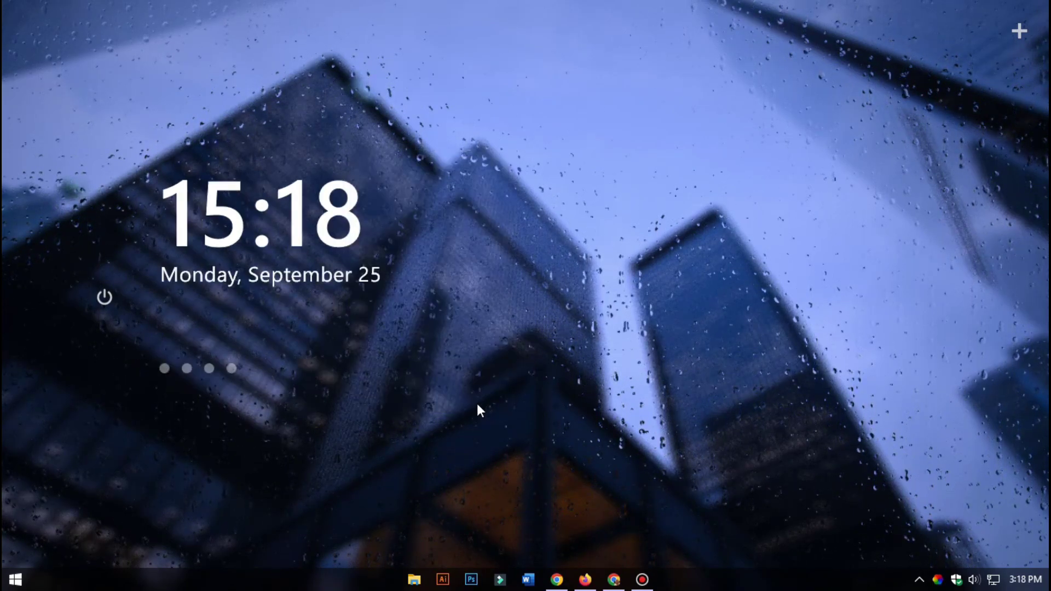
Shift the clock block slightly down and inward, and place the plus button directly below the power button.
{"action": "left_click_drag", "start_coordinate": [293, 234], "coordinate": [279, 272]}
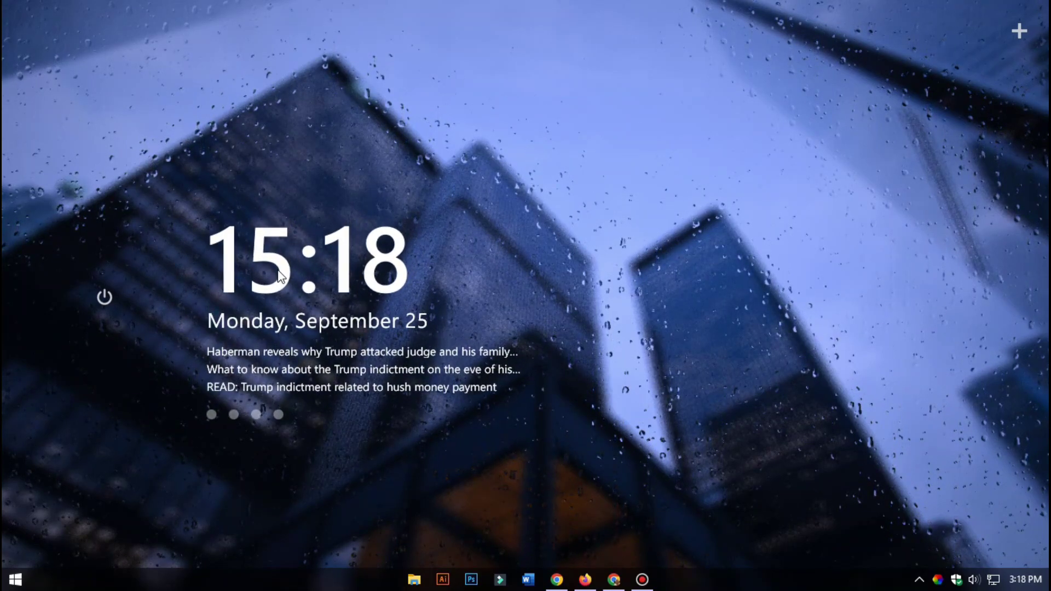
{"action": "left_click_drag", "start_coordinate": [1019, 32], "coordinate": [101, 337]}
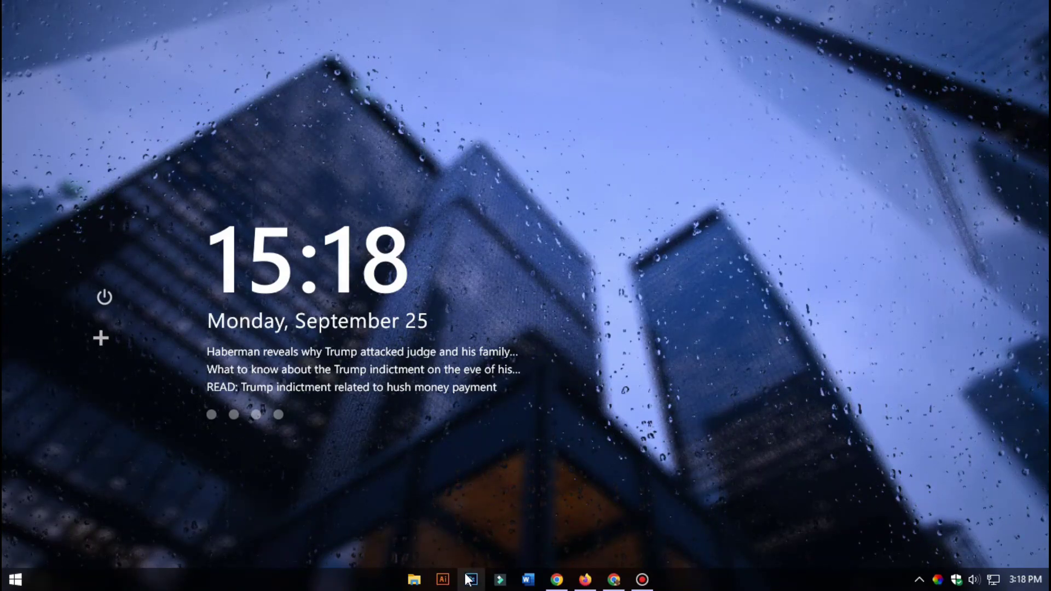
In the browser, download Interactive Dock for Rainmeter from its DeviantArt page, show the file in the Downloads folder and minimize the browser.
{"action": "left_click", "coordinate": [613, 579]}
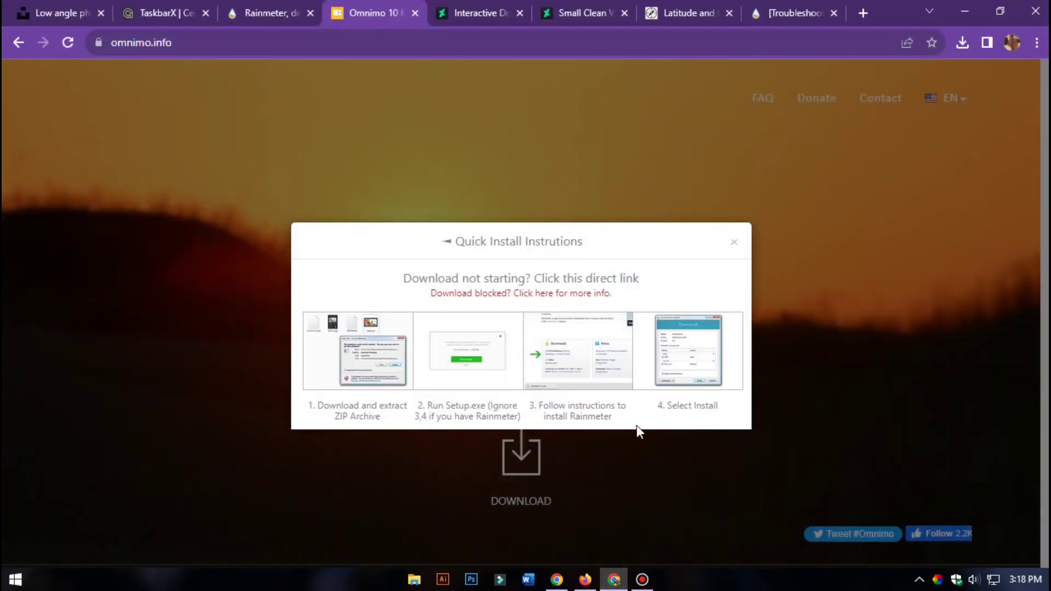
{"action": "left_click", "coordinate": [474, 16]}
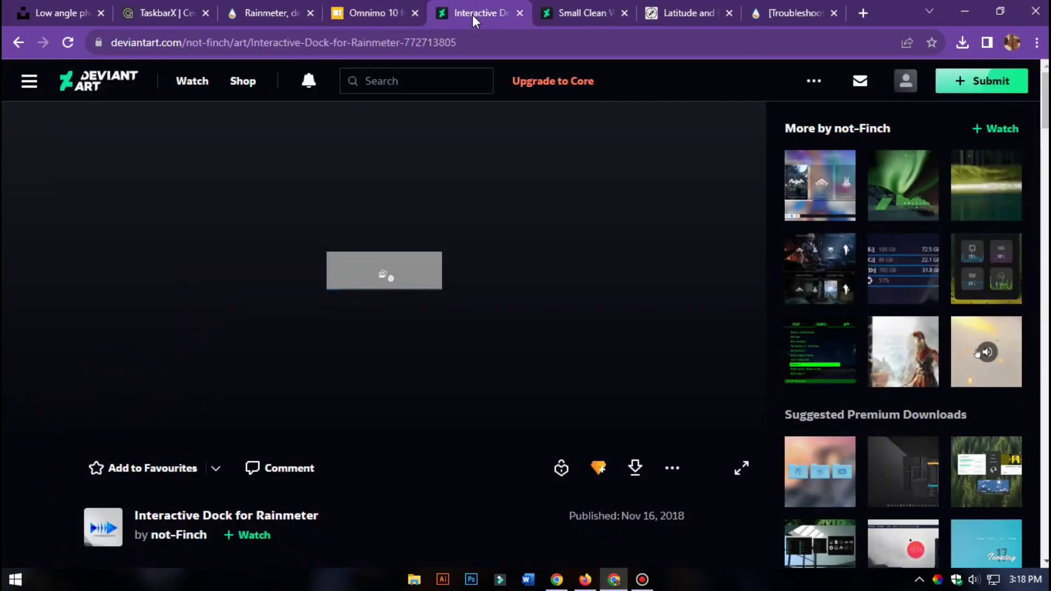
{"action": "left_click", "coordinate": [636, 469]}
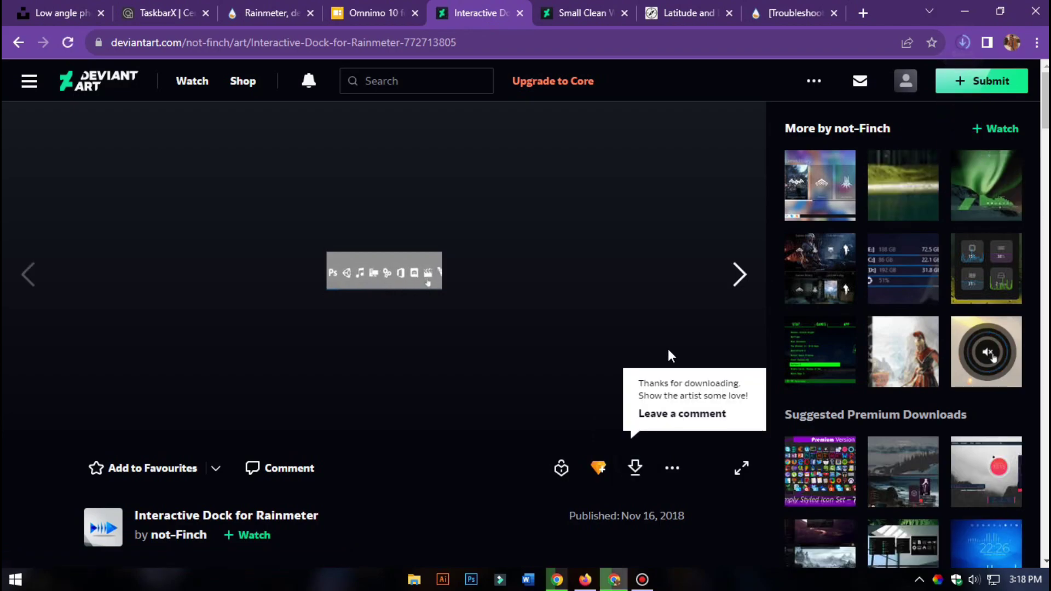
{"action": "left_click", "coordinate": [961, 42]}
{"action": "left_click", "coordinate": [915, 104]}
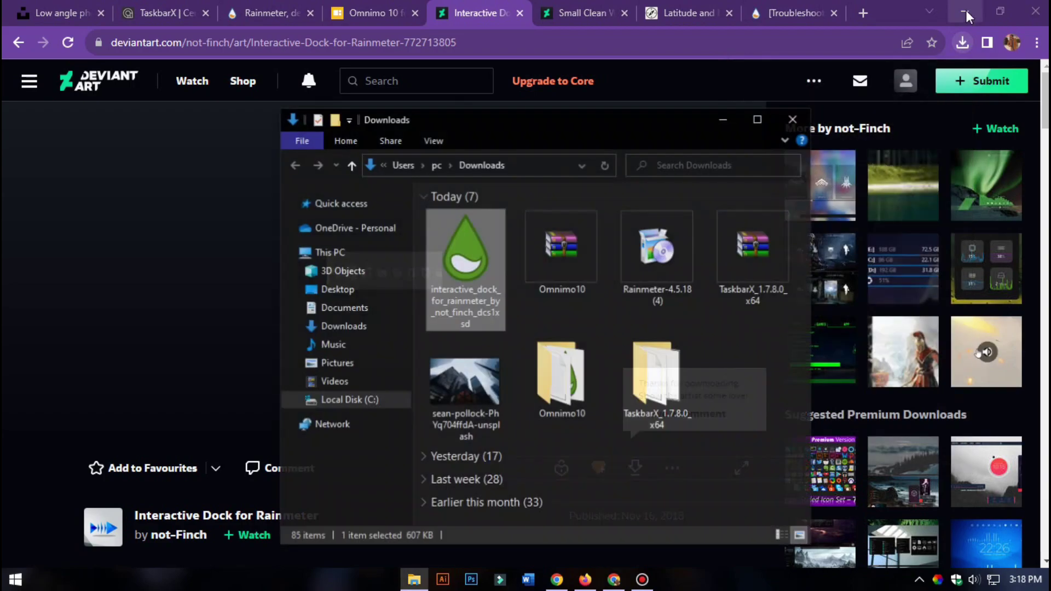
{"action": "left_click", "coordinate": [966, 10]}
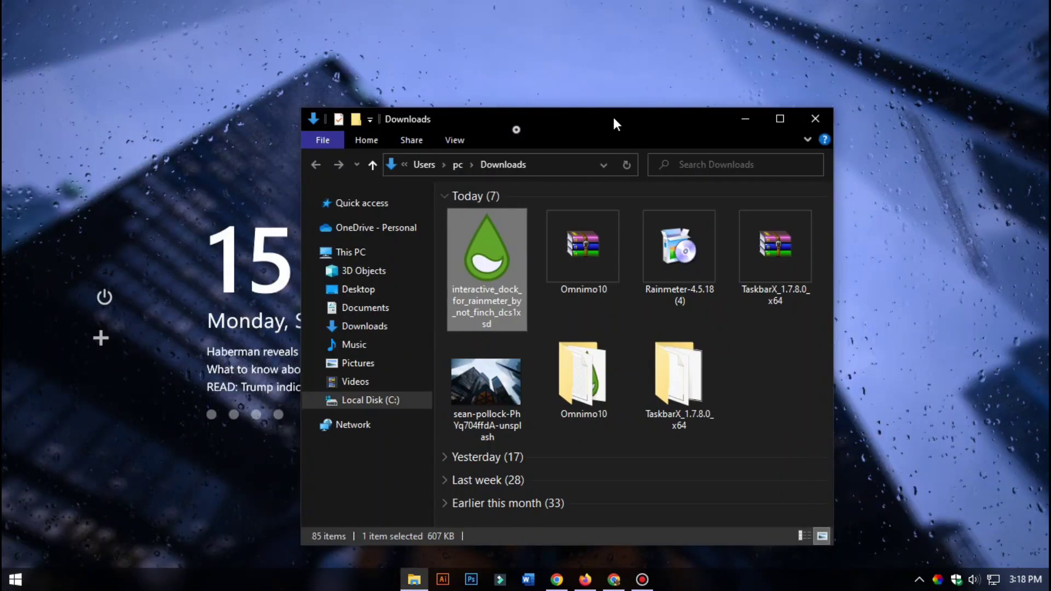
Install the Interactive Dock 1.0.2 skin with its included skins loaded, and move the dock between the power button and the clock.
{"action": "left_click_drag", "start_coordinate": [614, 119], "coordinate": [826, 79]}
{"action": "double_click", "coordinate": [701, 212]}
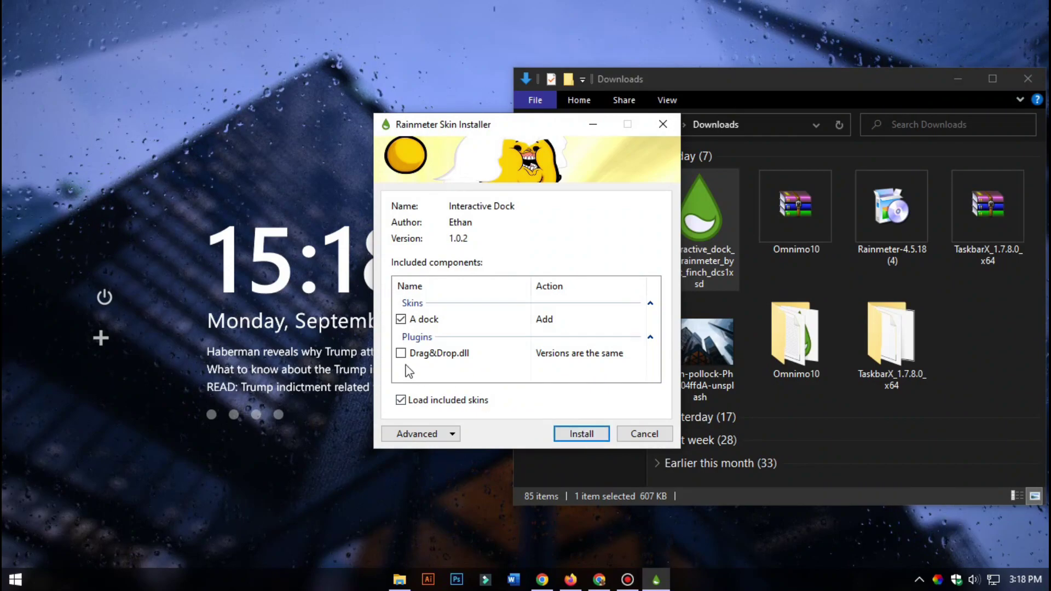
{"action": "left_click", "coordinate": [567, 432]}
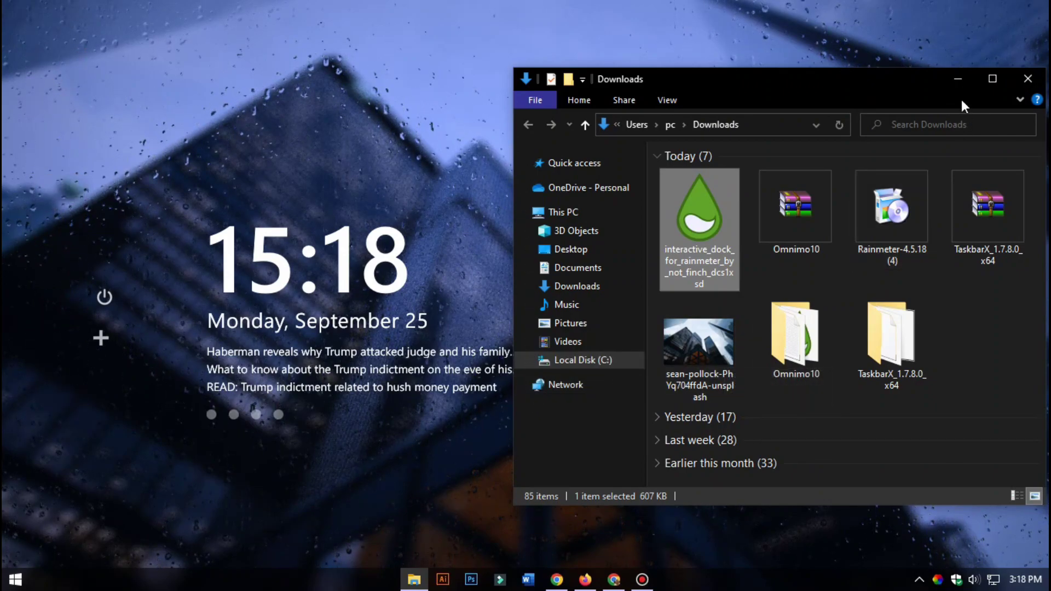
{"action": "left_click", "coordinate": [956, 80]}
{"action": "mouse_move", "coordinate": [68, 258]}
{"action": "left_click_drag", "start_coordinate": [68, 258], "coordinate": [163, 283]}
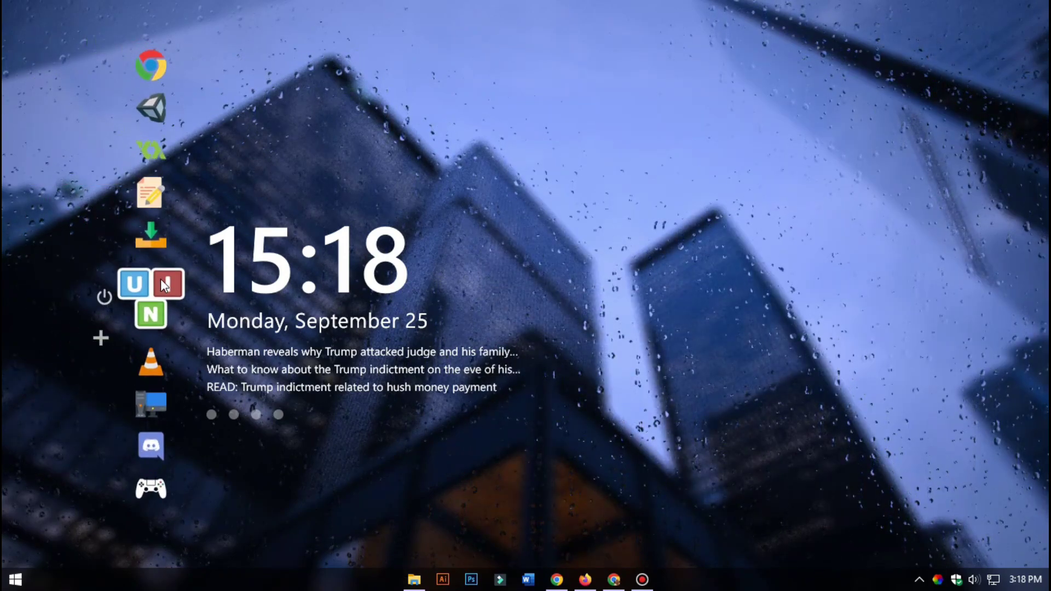
Set the dock's icon width and height to 35 in its setting file, save the file and refresh the skin.
{"action": "right_click", "coordinate": [164, 283]}
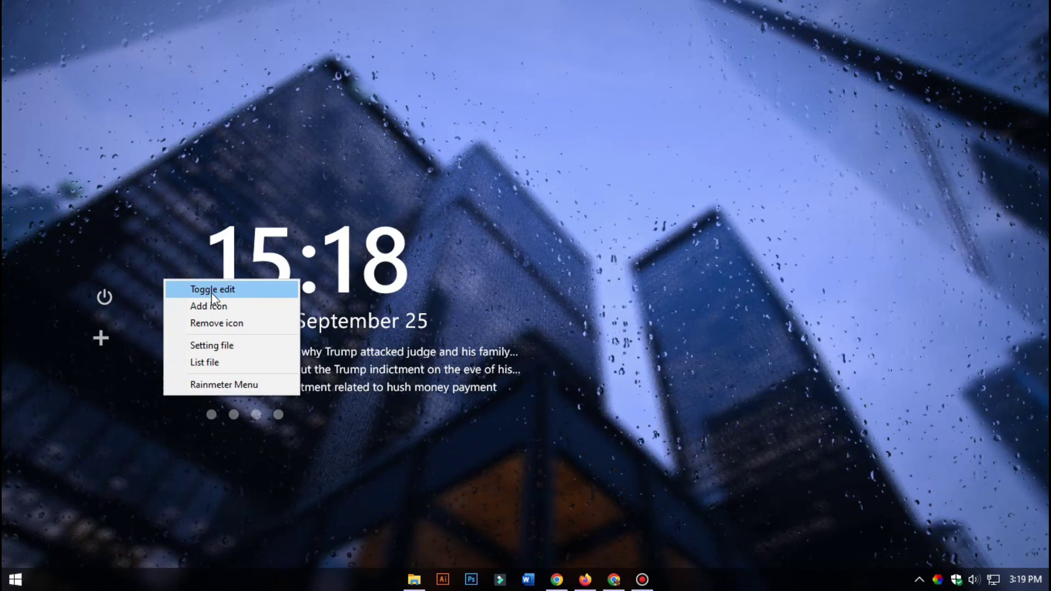
{"action": "left_click", "coordinate": [212, 345]}
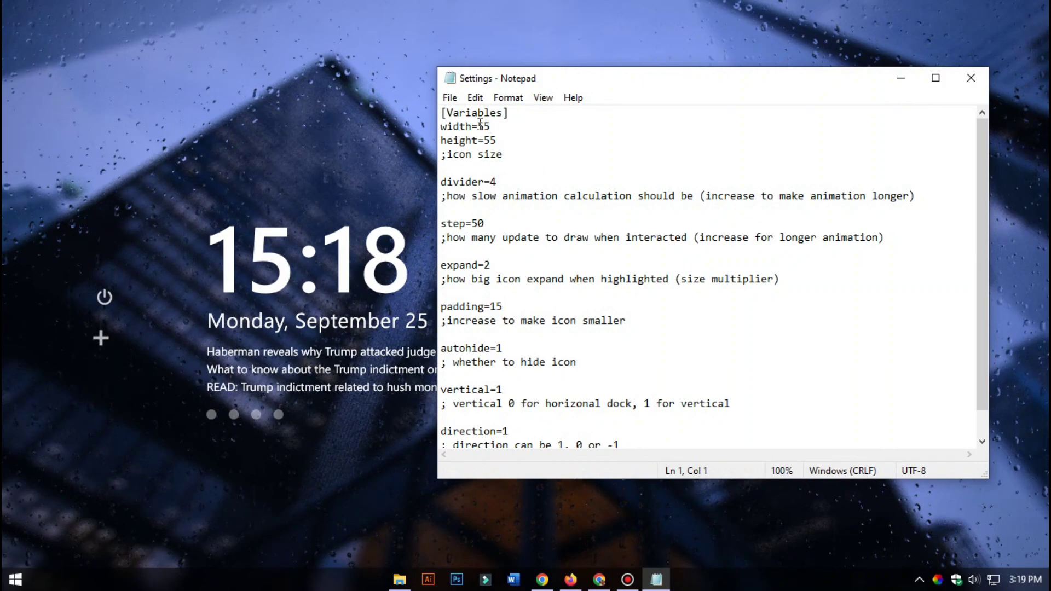
{"action": "type", "text": "35"}
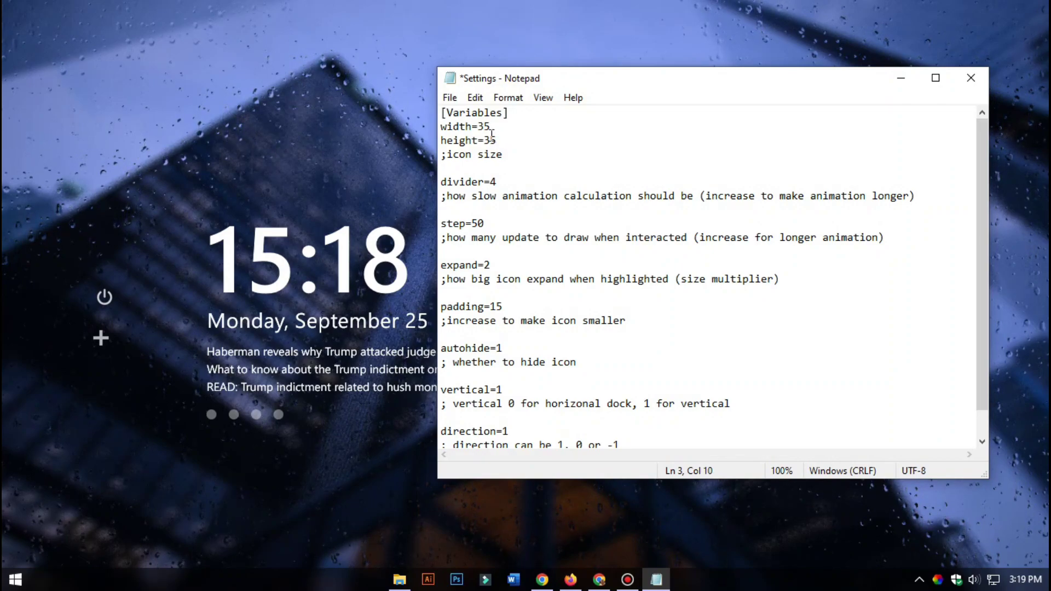
{"action": "left_click", "coordinate": [450, 98]}
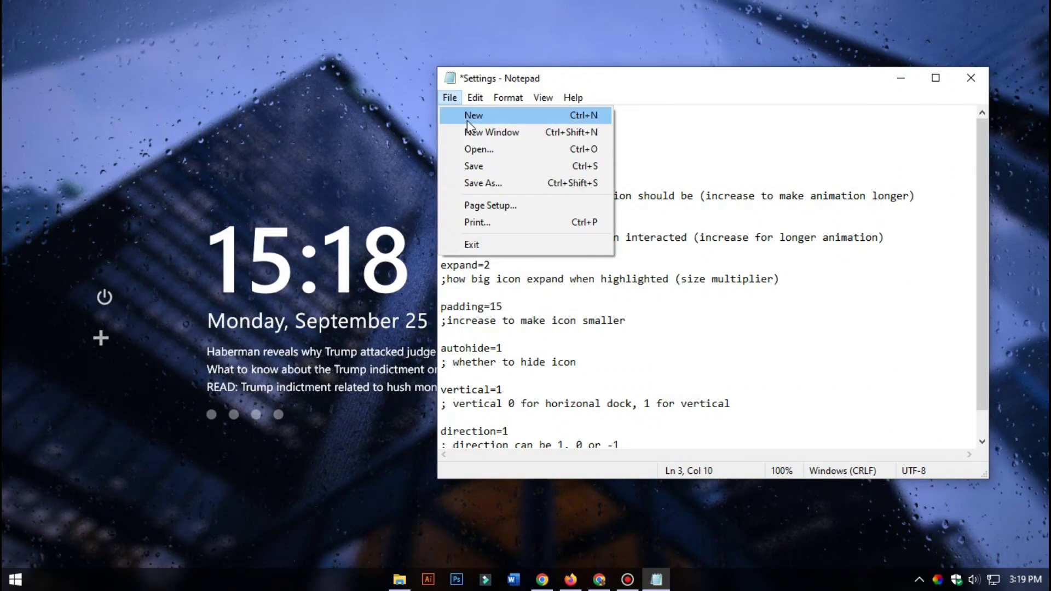
{"action": "left_click", "coordinate": [474, 167]}
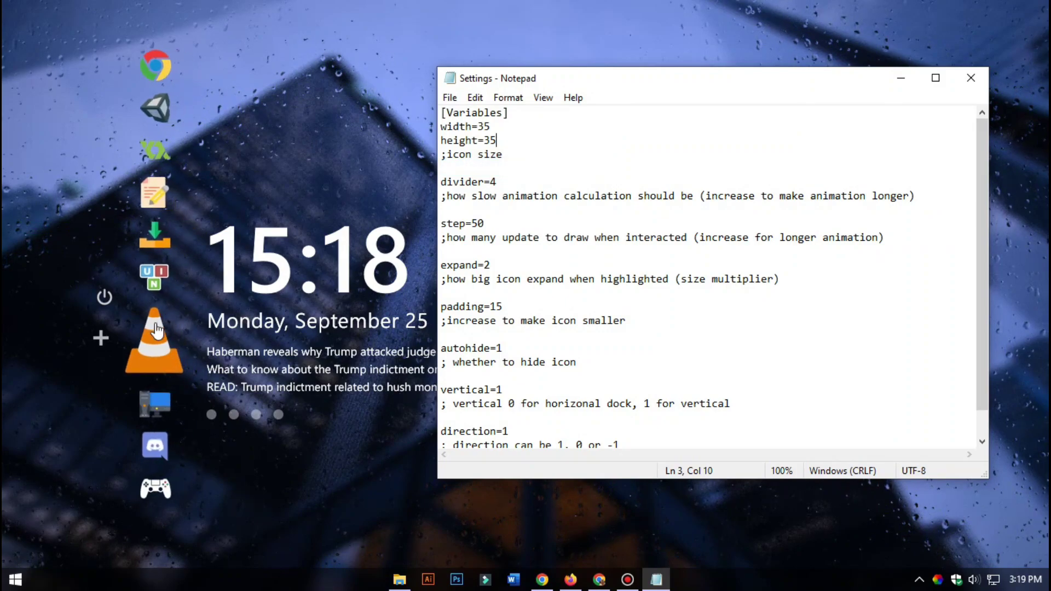
{"action": "right_click", "coordinate": [157, 327]}
{"action": "left_click", "coordinate": [209, 427]}
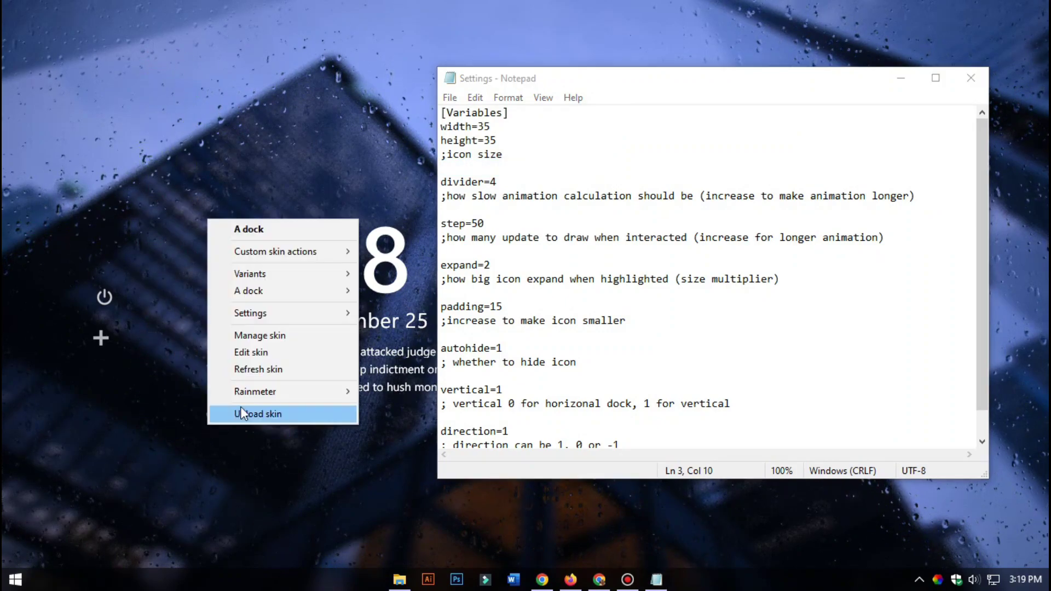
{"action": "left_click", "coordinate": [258, 370]}
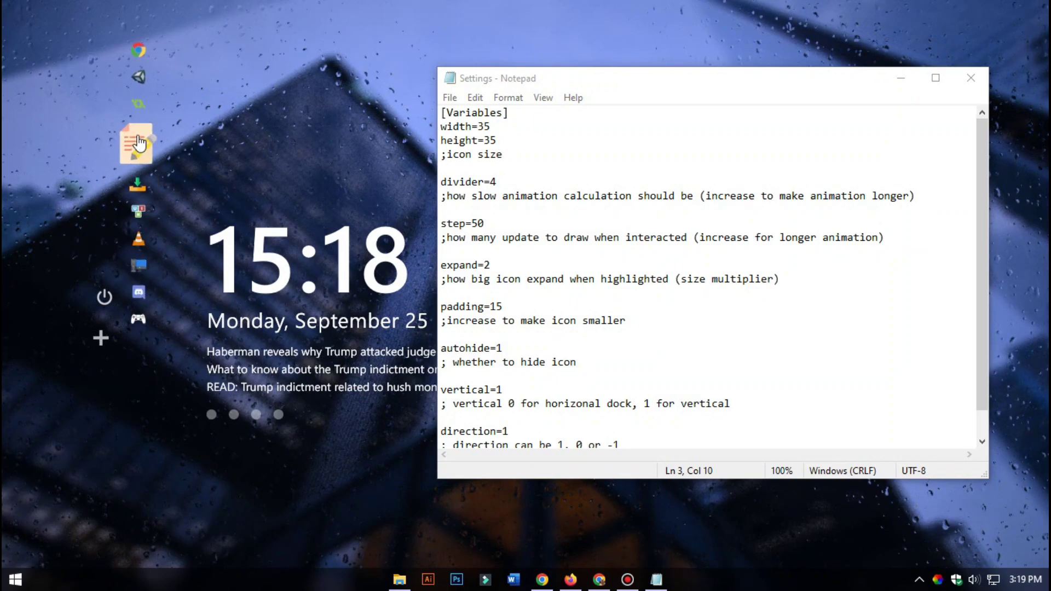
Toggle the dock's edit mode, place the dock right beside the clock block, and close the settings file.
{"action": "right_click", "coordinate": [203, 286]}
{"action": "left_click", "coordinate": [219, 297]}
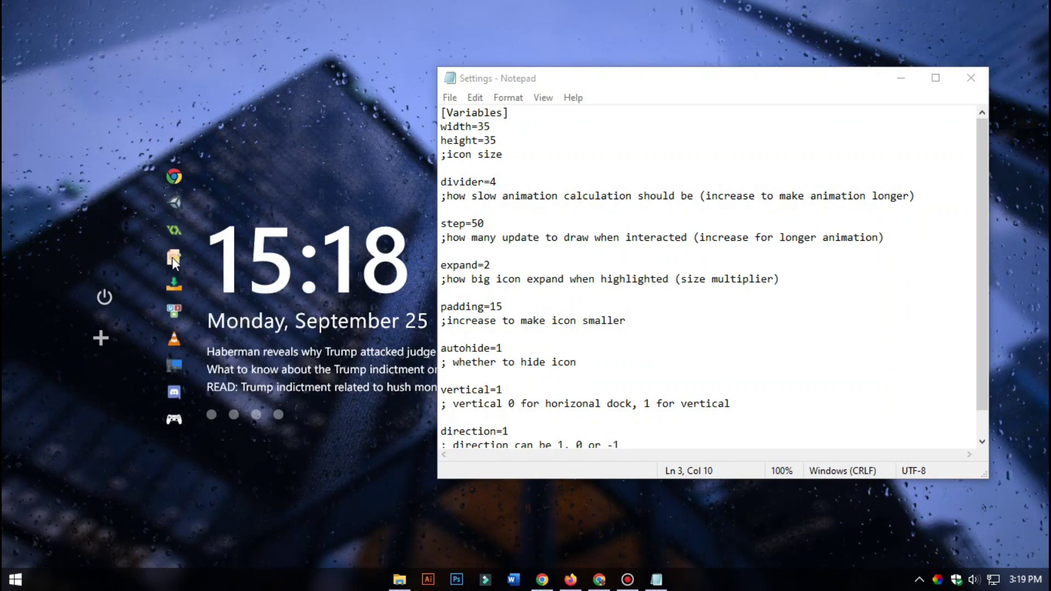
{"action": "left_click", "coordinate": [971, 78]}
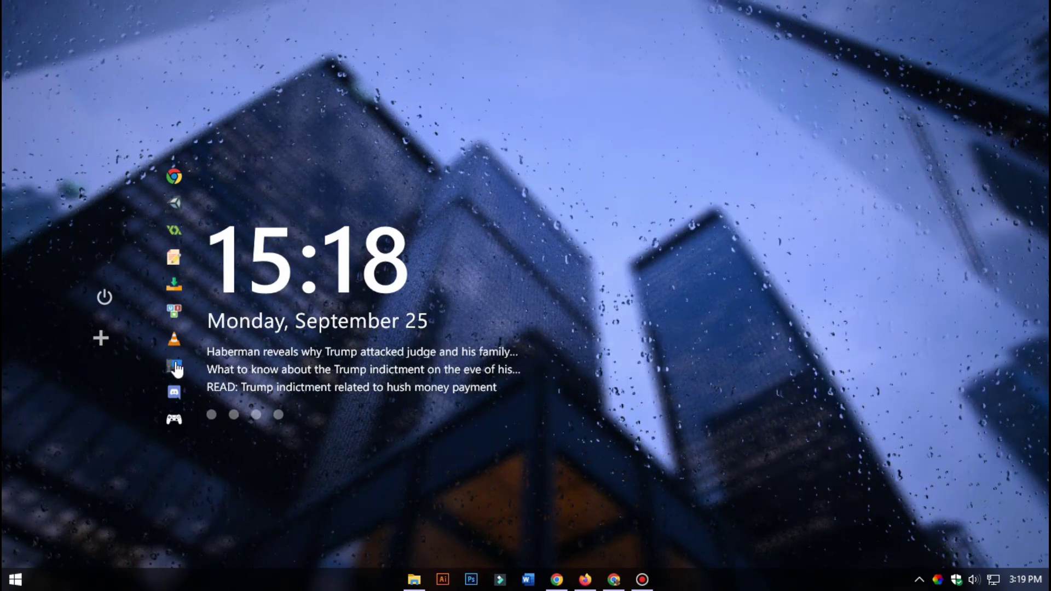
Remove the Discord and document icons from the dock, and toggle edit mode to settle the dock alongside the clock block.
{"action": "right_click", "coordinate": [173, 392]}
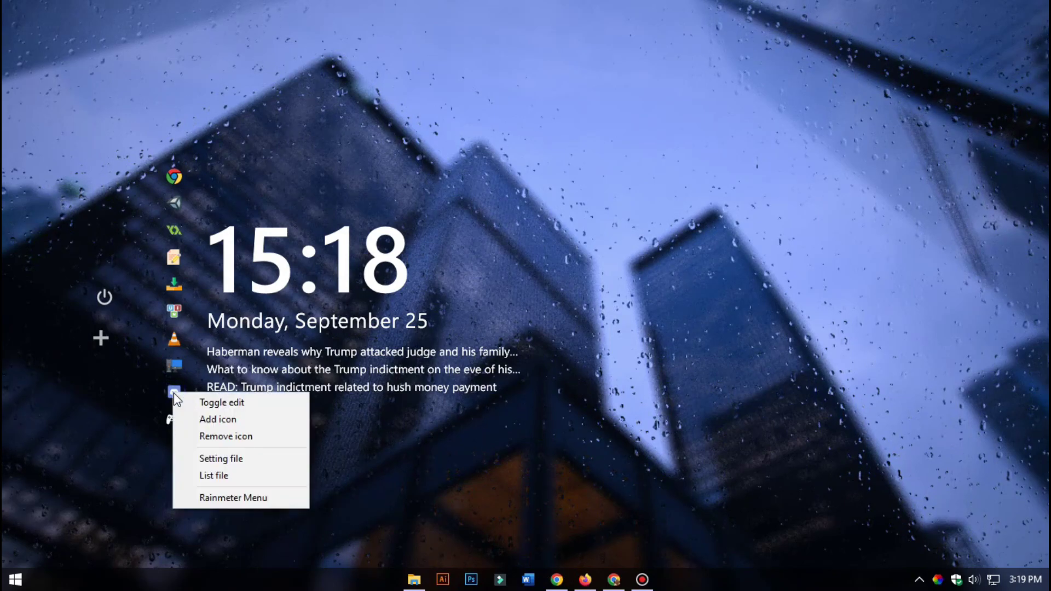
{"action": "left_click", "coordinate": [231, 437]}
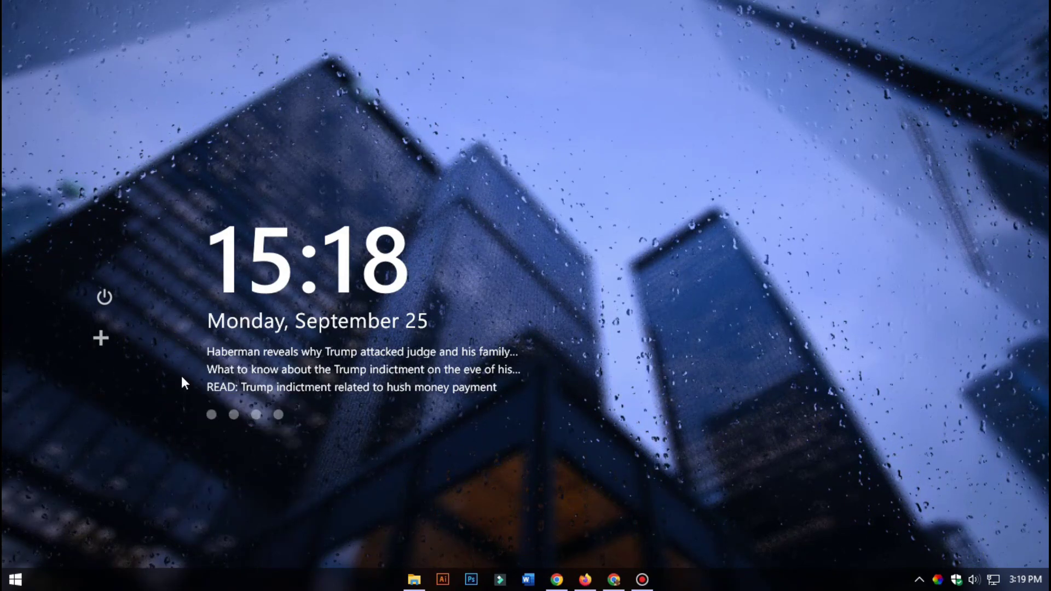
{"action": "mouse_move", "coordinate": [179, 369]}
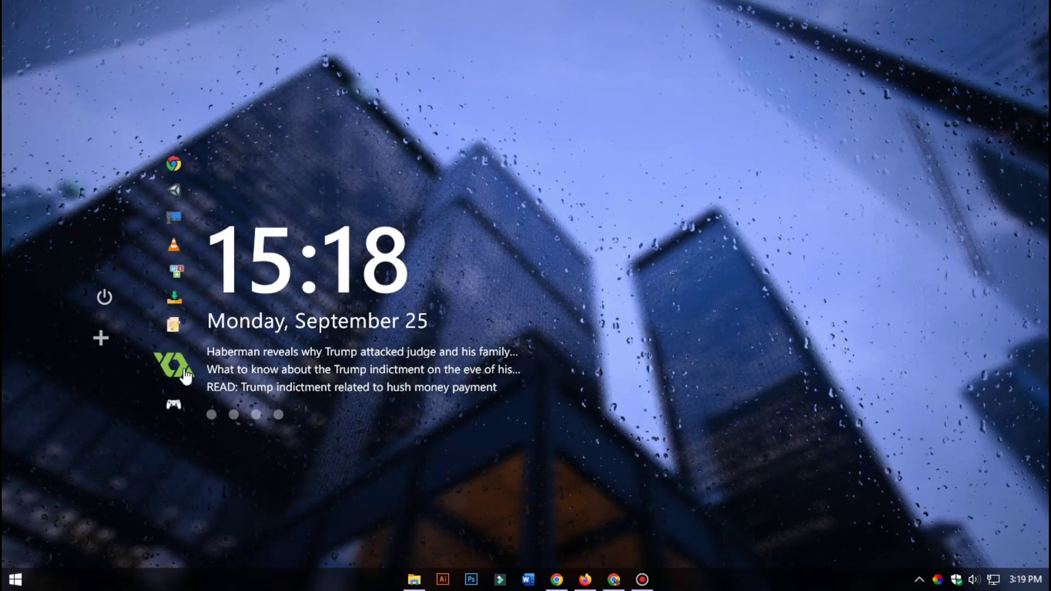
{"action": "right_click", "coordinate": [176, 333]}
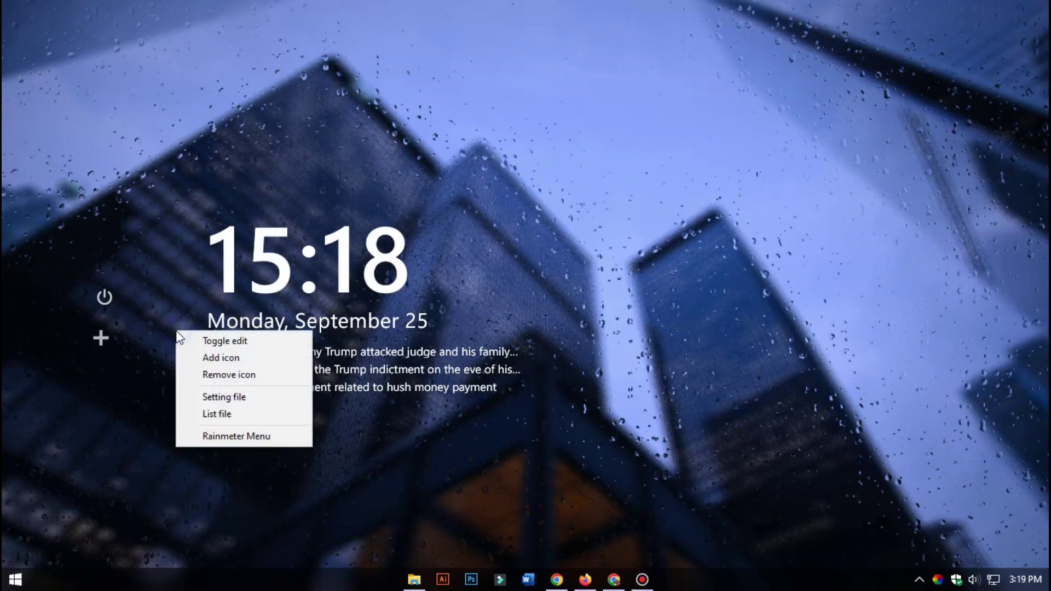
{"action": "left_click", "coordinate": [216, 378]}
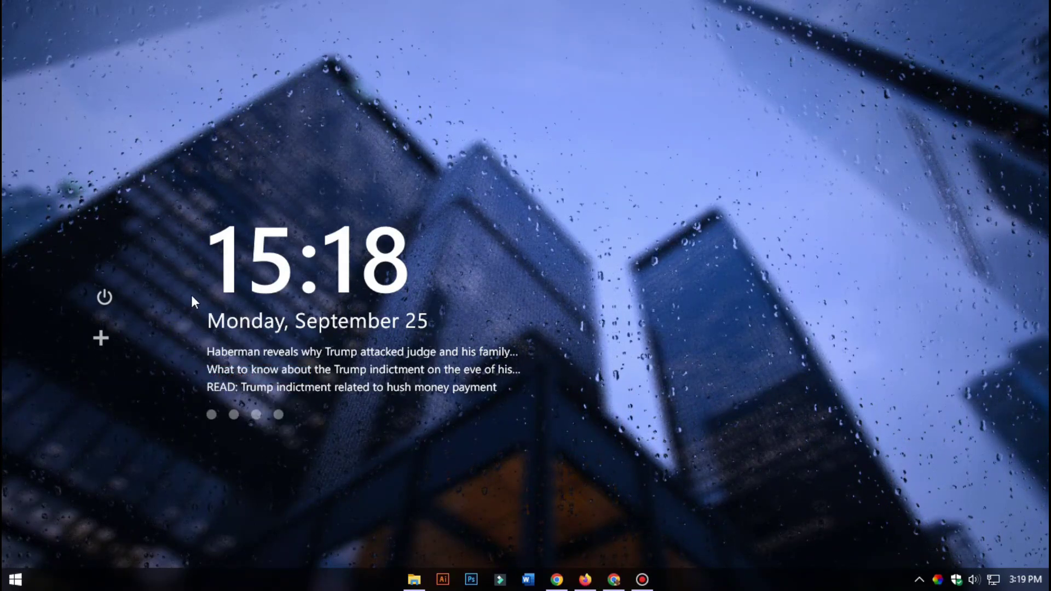
{"action": "right_click", "coordinate": [173, 338]}
{"action": "left_click", "coordinate": [218, 344]}
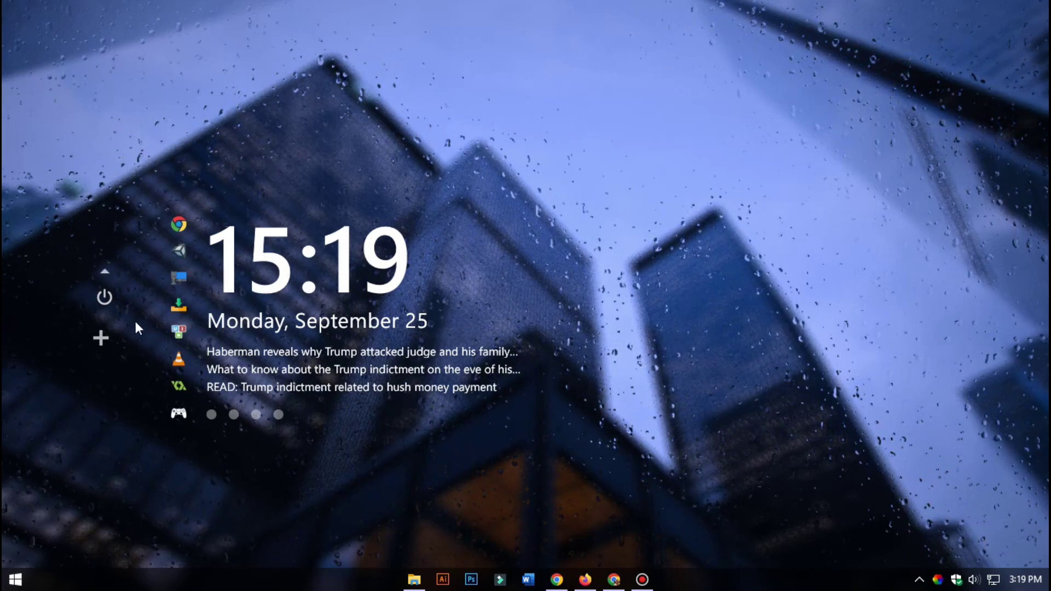
{"action": "left_click", "coordinate": [414, 579]}
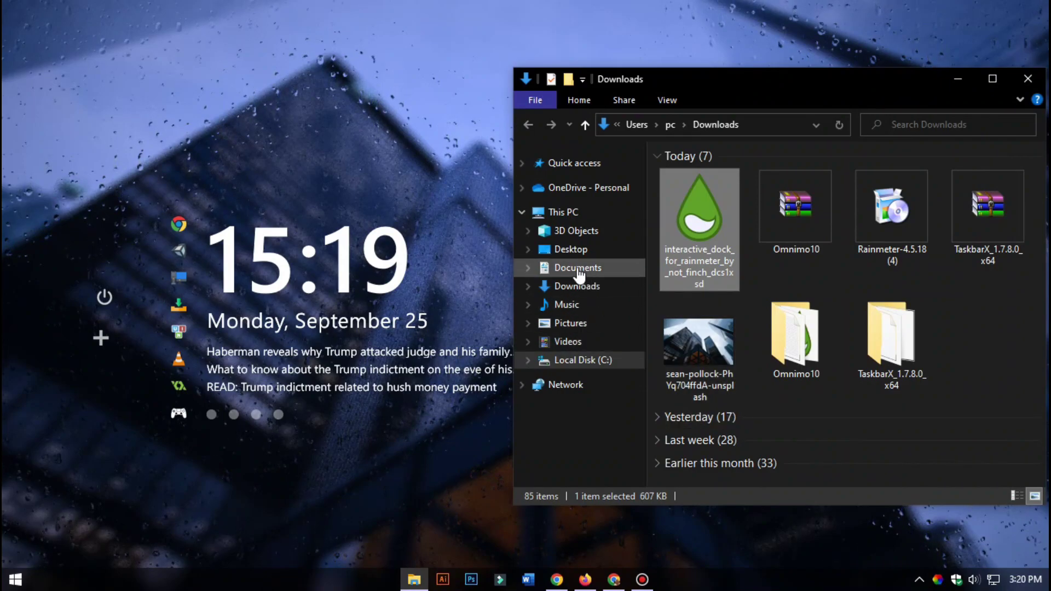
{"action": "left_click", "coordinate": [580, 268]}
{"action": "double_click", "coordinate": [707, 296]}
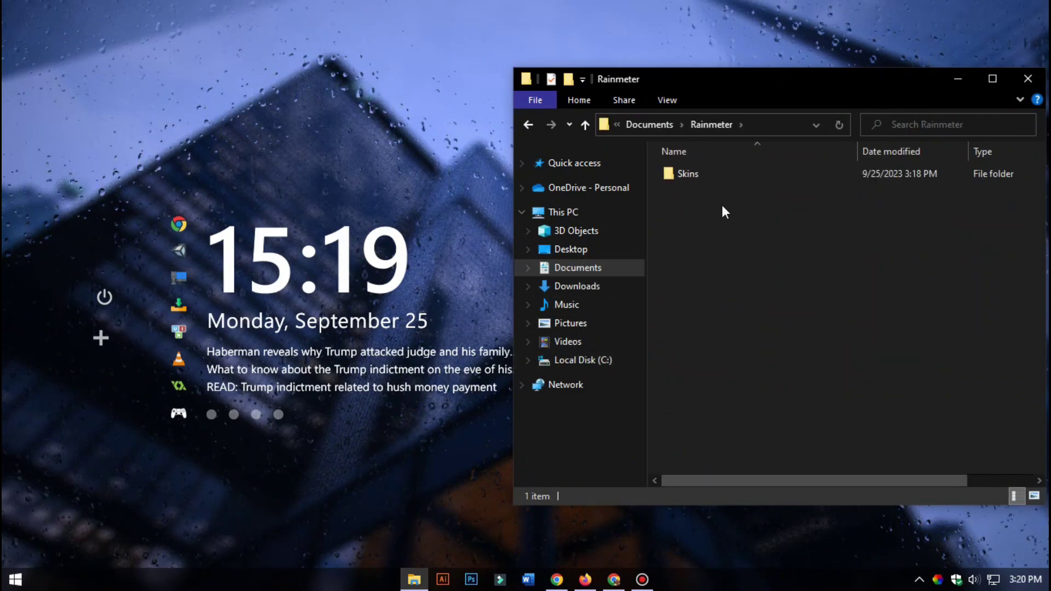
{"action": "double_click", "coordinate": [702, 177]}
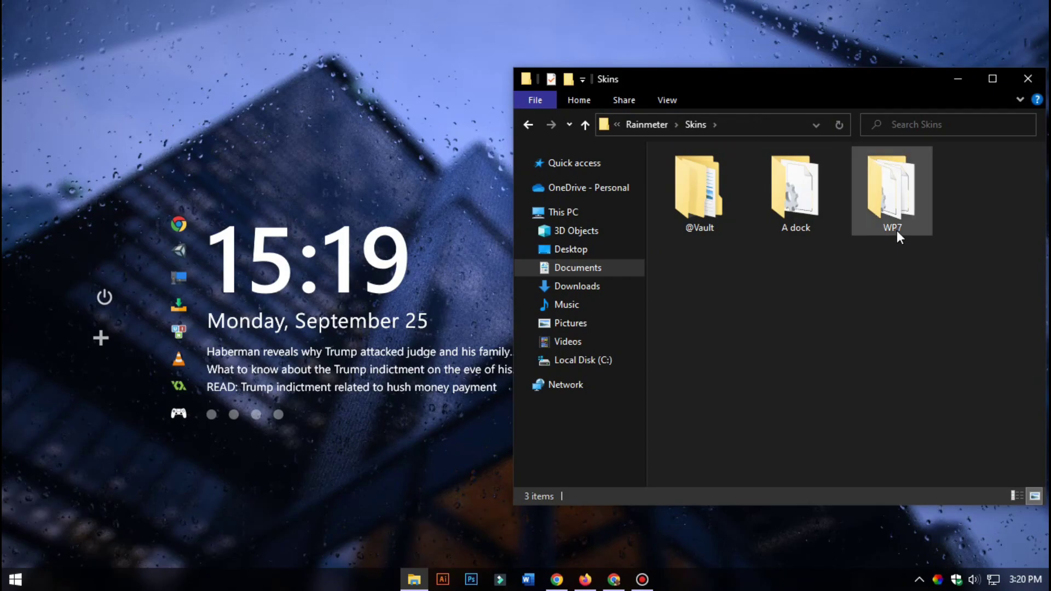
{"action": "double_click", "coordinate": [795, 191]}
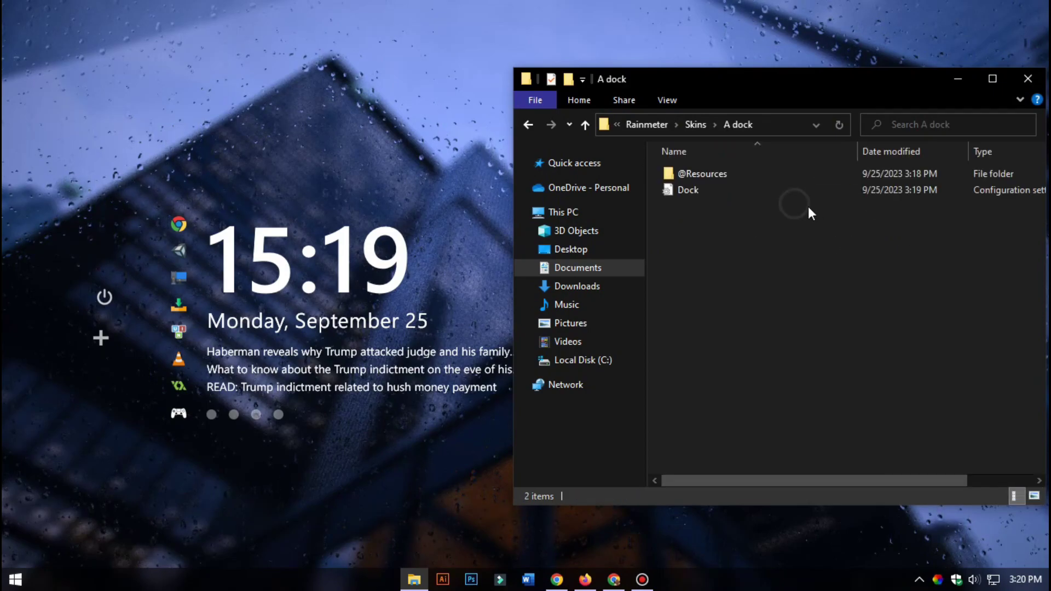
{"action": "double_click", "coordinate": [707, 176]}
{"action": "double_click", "coordinate": [685, 173]}
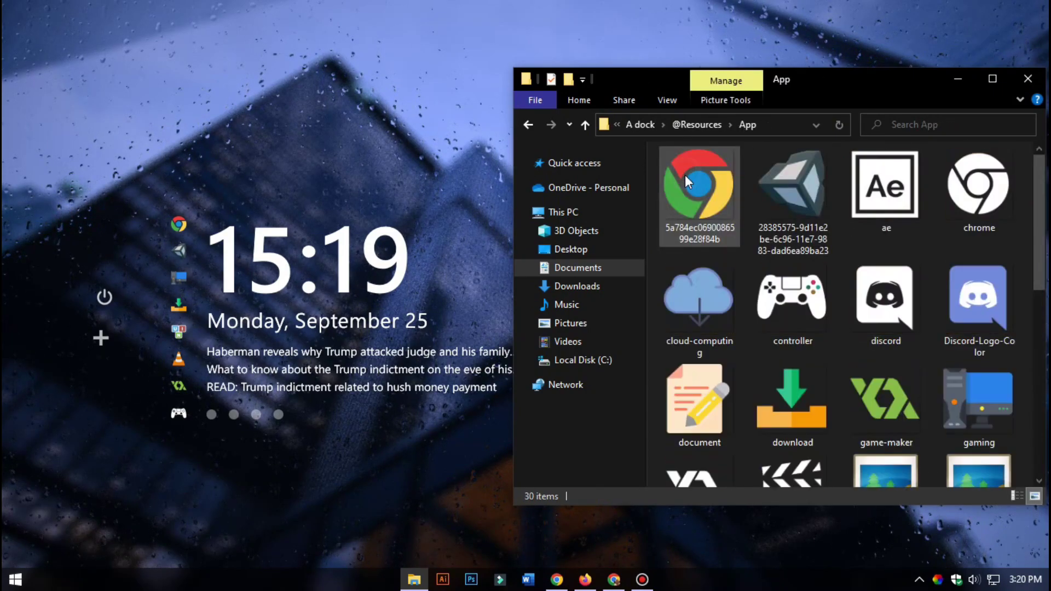
Replace the dock's Chrome, Unity and computer icons with their white versions from the App folder.
{"action": "left_click_drag", "start_coordinate": [814, 81], "coordinate": [803, 76]}
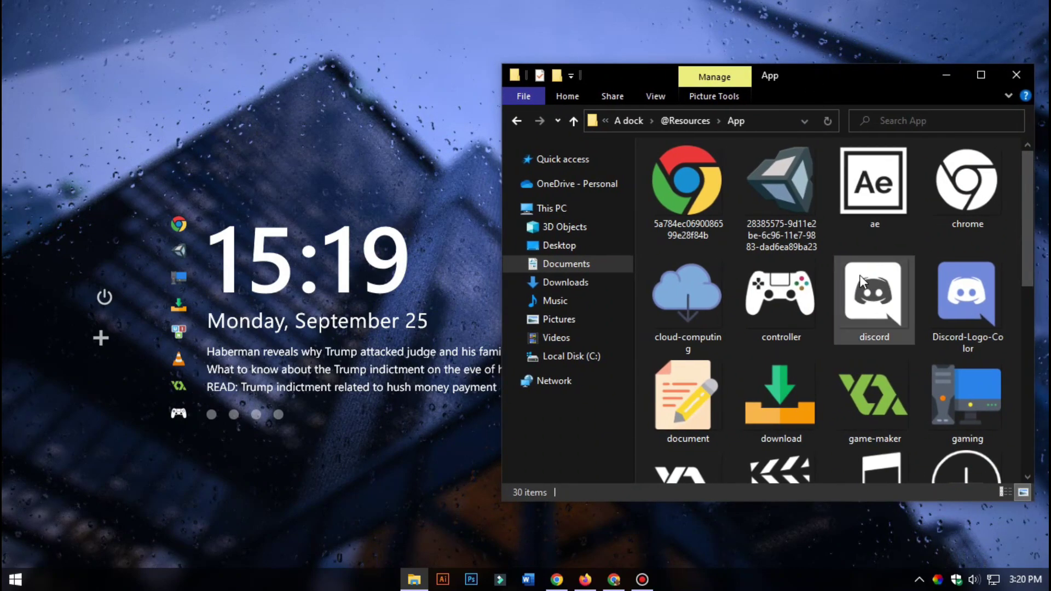
{"action": "left_click_drag", "start_coordinate": [973, 212], "coordinate": [182, 228]}
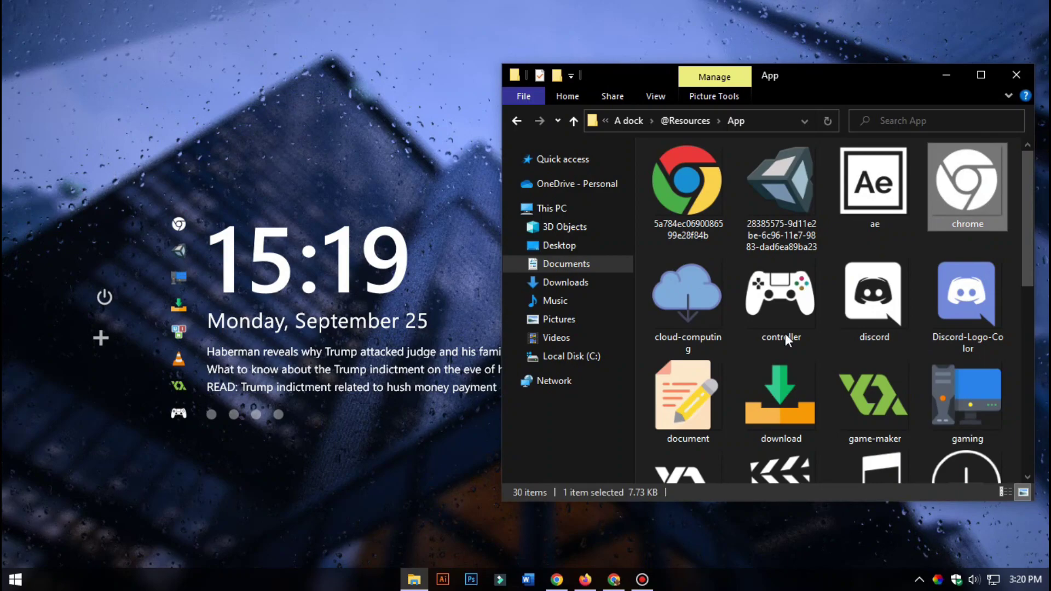
{"action": "scroll", "coordinate": [899, 313], "scroll_direction": "down", "scroll_amount": 5}
{"action": "left_click_drag", "start_coordinate": [967, 428], "coordinate": [181, 261]}
{"action": "left_click_drag", "start_coordinate": [968, 244], "coordinate": [182, 285]}
Replace the dock's colored UIN blocks icon and VLC cone icon with their white versions from the App folder.
{"action": "left_click", "coordinate": [874, 427]}
{"action": "scroll", "coordinate": [767, 433], "scroll_direction": "down", "scroll_amount": 2}
{"action": "left_click", "coordinate": [655, 445]}
{"action": "left_click_drag", "start_coordinate": [655, 445], "coordinate": [178, 359]}
Replace the dock's GameMaker icon with gms and its download icon with music, and close the App folder window.
{"action": "scroll", "coordinate": [902, 391], "scroll_direction": "up", "scroll_amount": 2}
{"action": "left_click", "coordinate": [883, 392]}
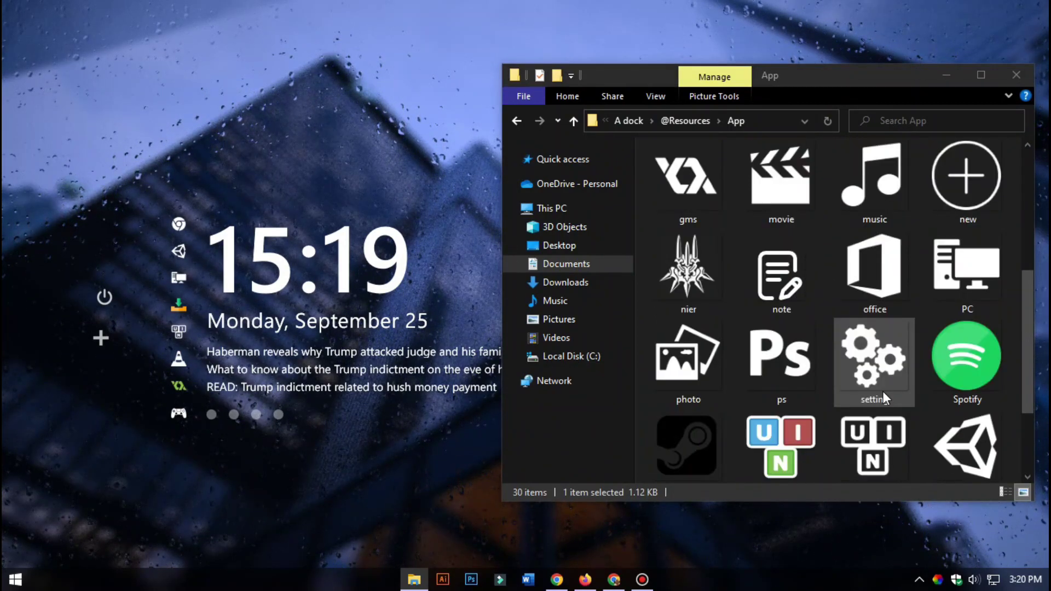
{"action": "scroll", "coordinate": [883, 392], "scroll_direction": "up", "scroll_amount": 3}
{"action": "left_click", "coordinate": [696, 368]}
{"action": "left_click_drag", "start_coordinate": [696, 368], "coordinate": [179, 386]}
{"action": "scroll", "coordinate": [809, 364], "scroll_direction": "up", "scroll_amount": 2}
{"action": "scroll", "coordinate": [829, 358], "scroll_direction": "down", "scroll_amount": 2}
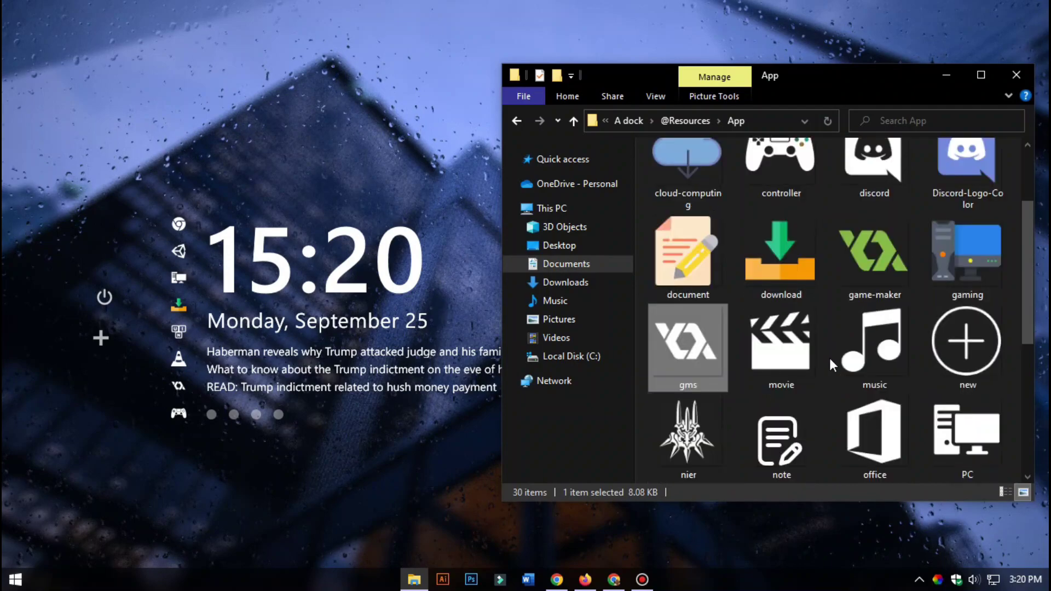
{"action": "left_click_drag", "start_coordinate": [870, 353], "coordinate": [178, 305]}
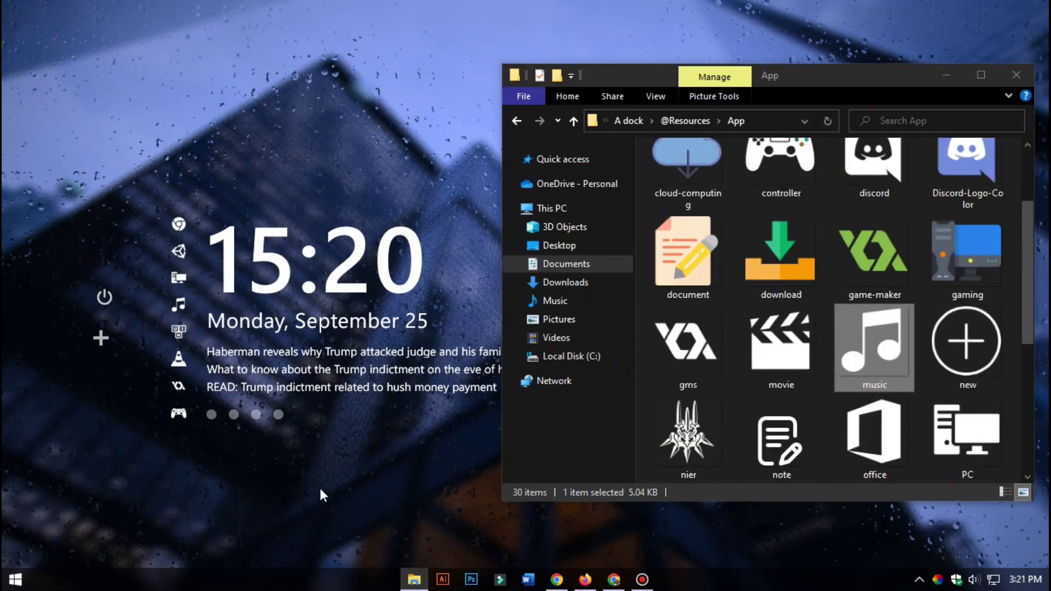
{"action": "left_click", "coordinate": [1017, 75]}
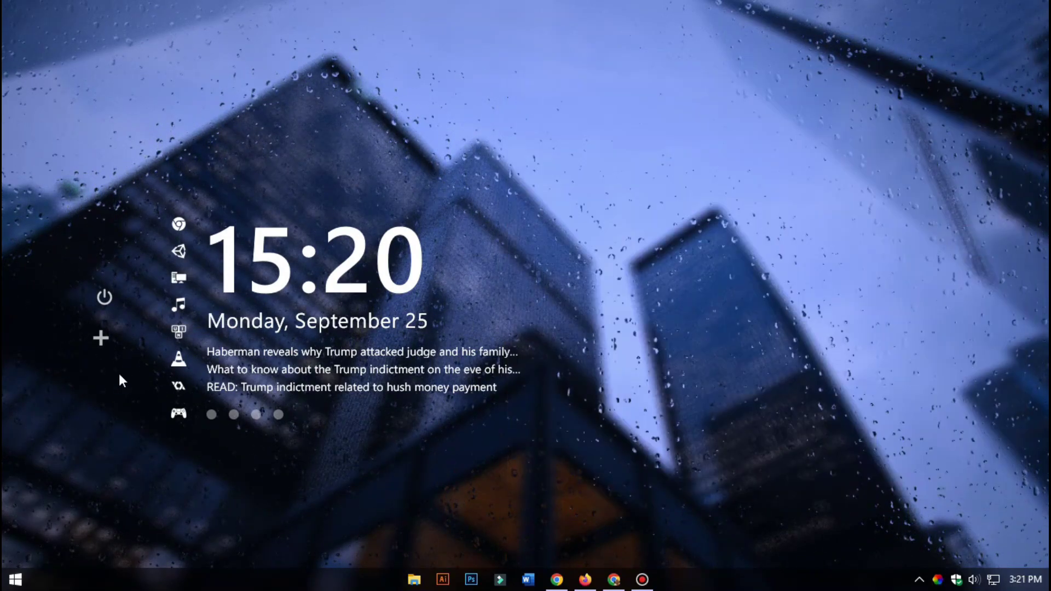
Toggle the dock's edit mode to try its hide and magnify animation, and toggle it back.
{"action": "right_click", "coordinate": [180, 235]}
{"action": "left_click", "coordinate": [222, 236]}
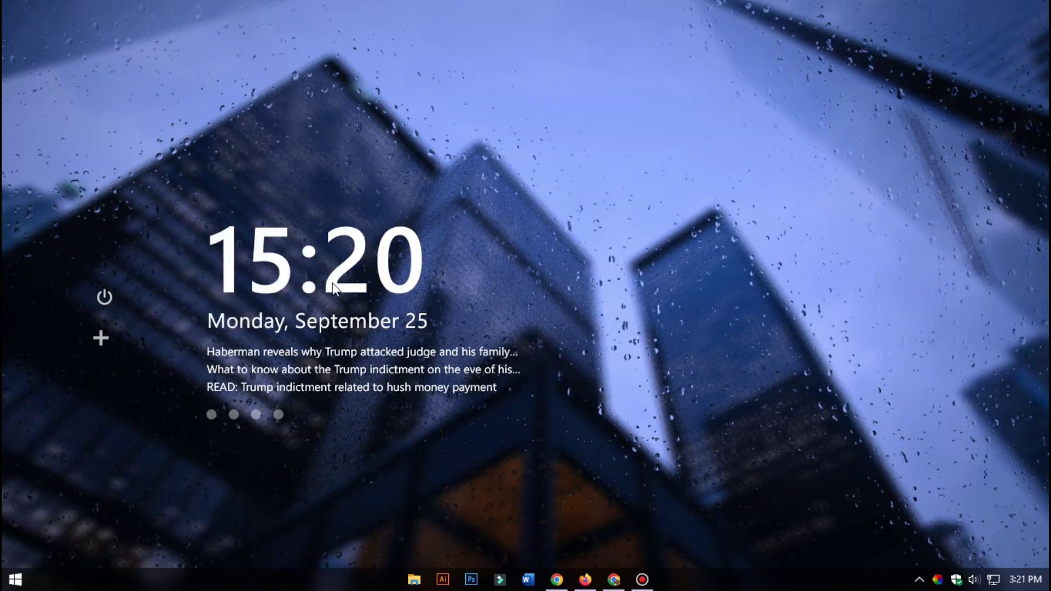
{"action": "mouse_move", "coordinate": [181, 291]}
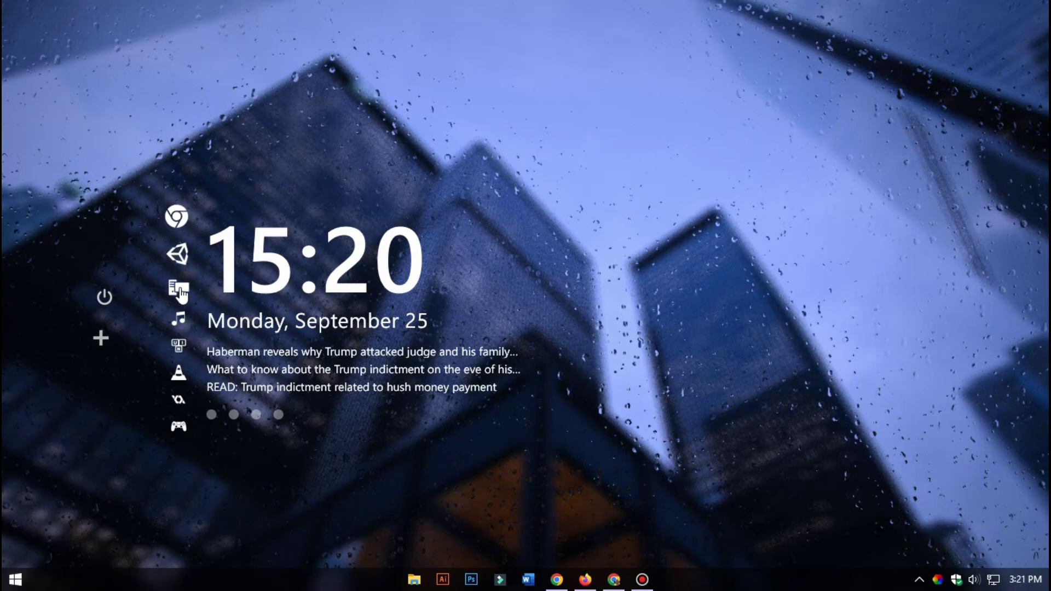
{"action": "right_click", "coordinate": [182, 249]}
{"action": "left_click", "coordinate": [220, 250]}
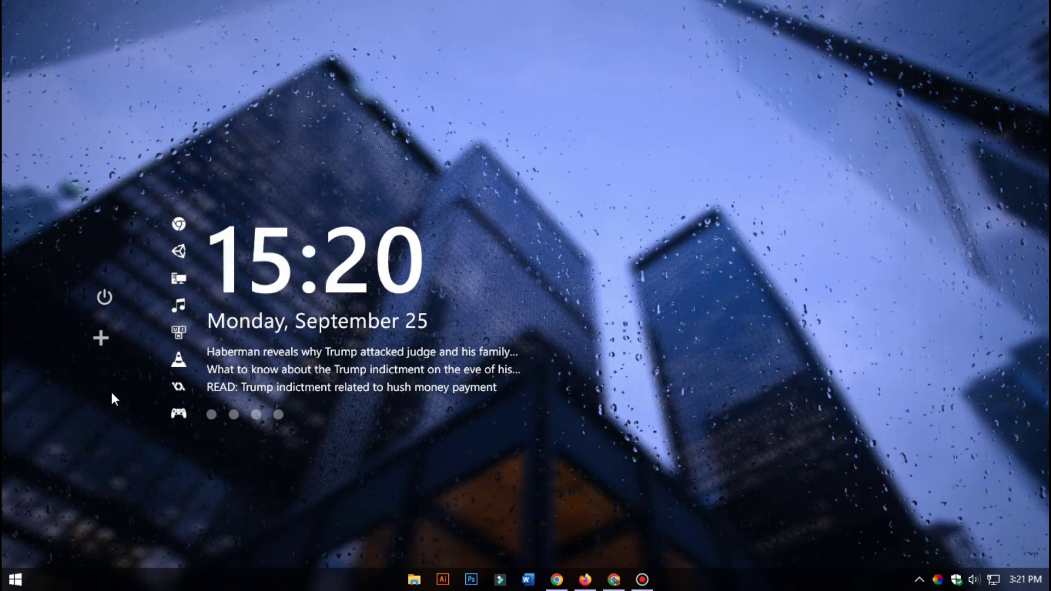
Move the plus and power widgets closer to the dock, keeping them stacked beside its icons.
{"action": "left_click_drag", "start_coordinate": [100, 337], "coordinate": [132, 340]}
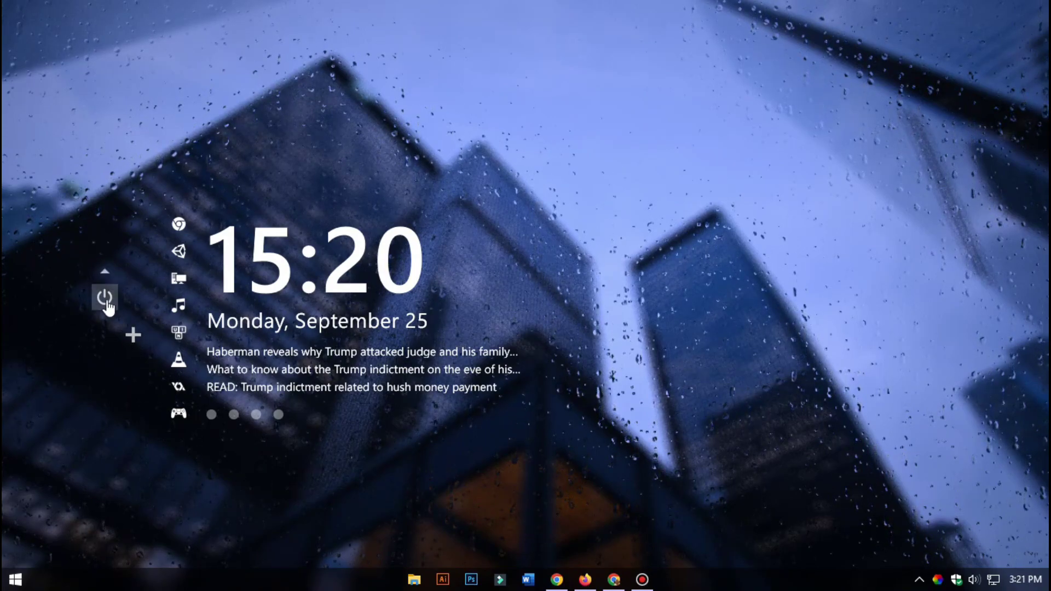
{"action": "left_click_drag", "start_coordinate": [114, 297], "coordinate": [137, 301]}
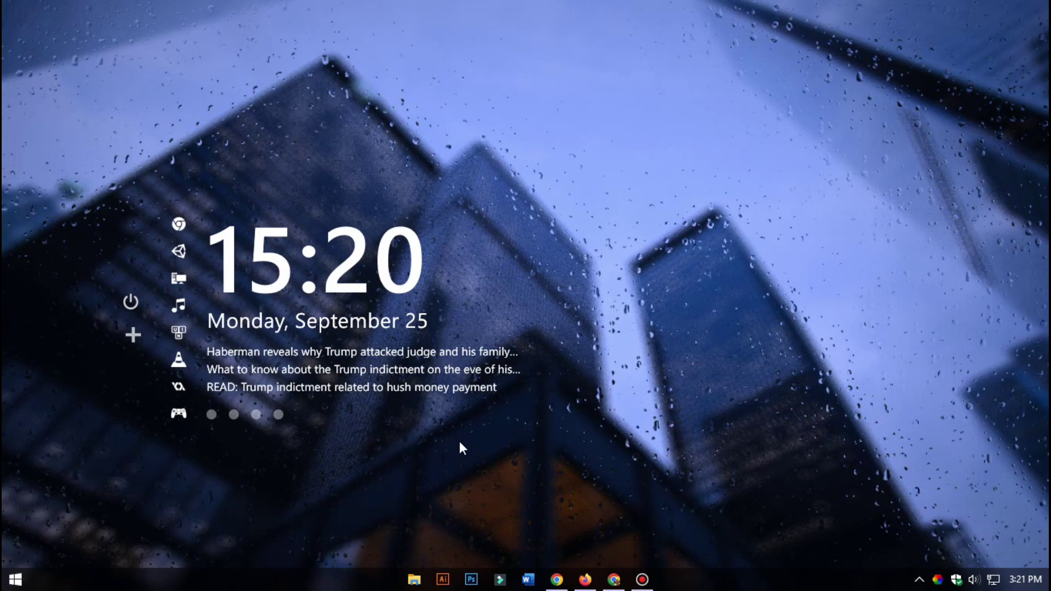
Switch to Chrome, download the Small Clean Weather Animated skin from its DeviantArt page, and show the file in the Downloads folder.
{"action": "left_click", "coordinate": [614, 579]}
{"action": "left_click", "coordinate": [576, 11]}
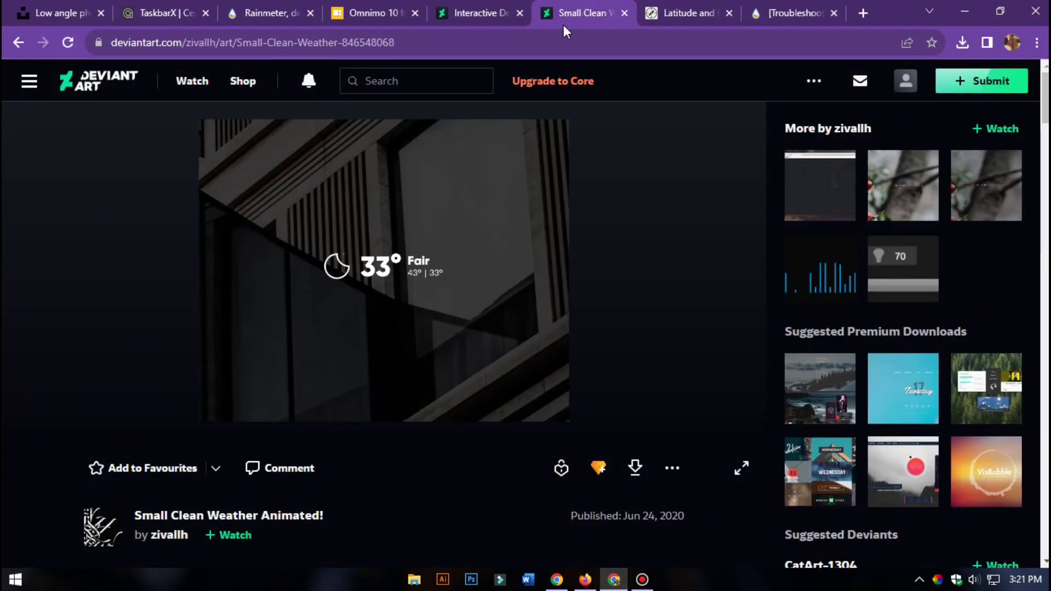
{"action": "left_click", "coordinate": [637, 469]}
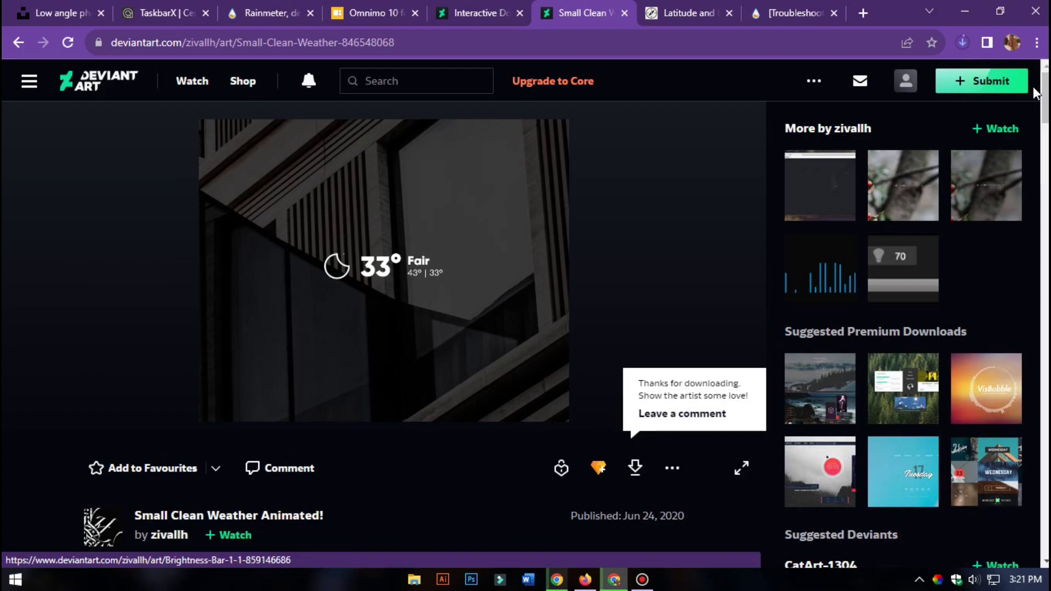
{"action": "left_click", "coordinate": [958, 40]}
{"action": "left_click", "coordinate": [961, 42]}
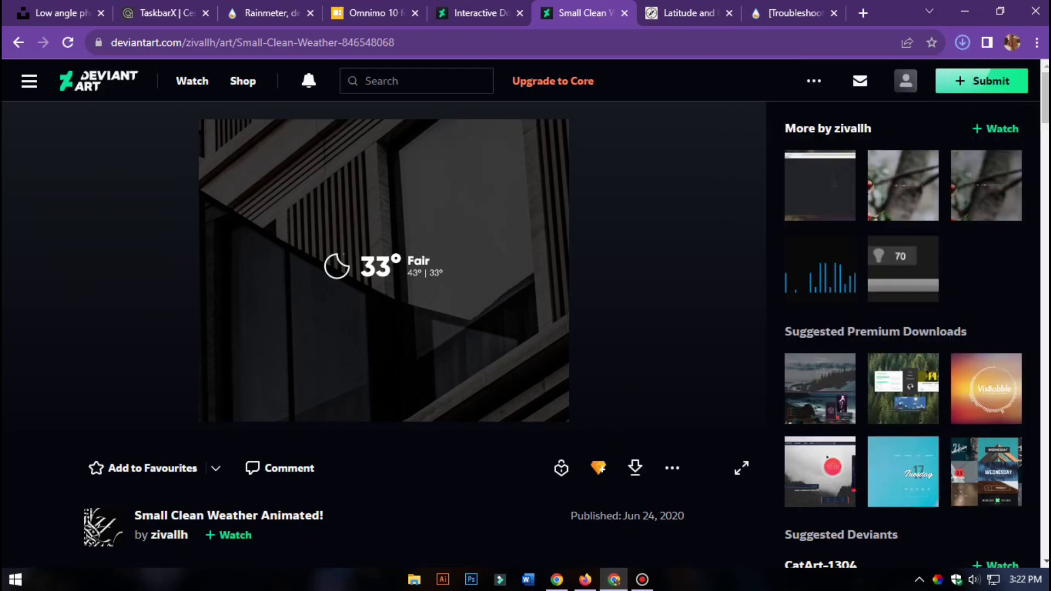
{"action": "left_click", "coordinate": [963, 43]}
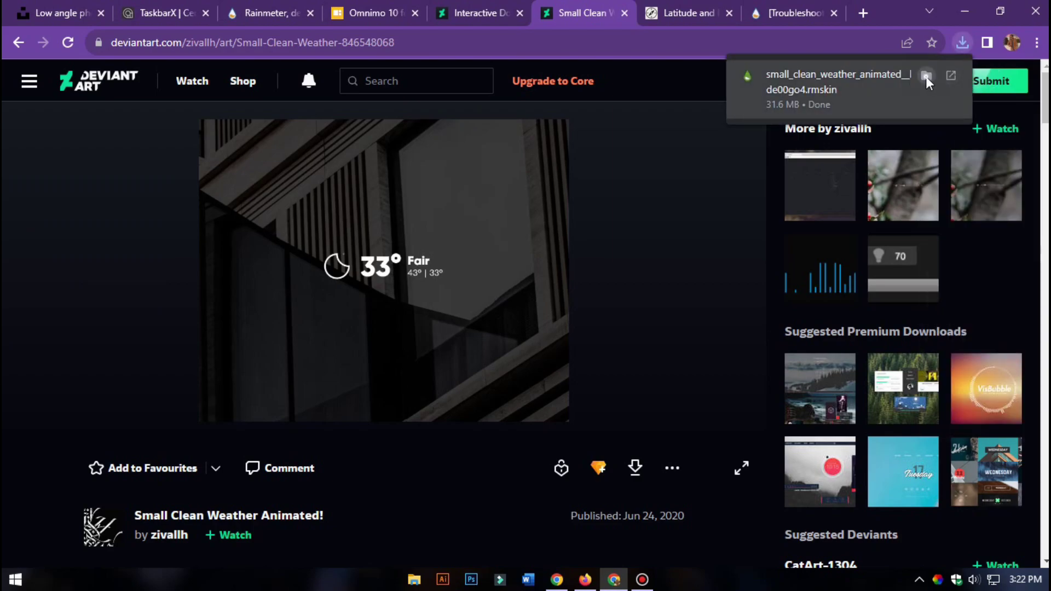
{"action": "left_click", "coordinate": [925, 76]}
{"action": "left_click", "coordinate": [964, 10]}
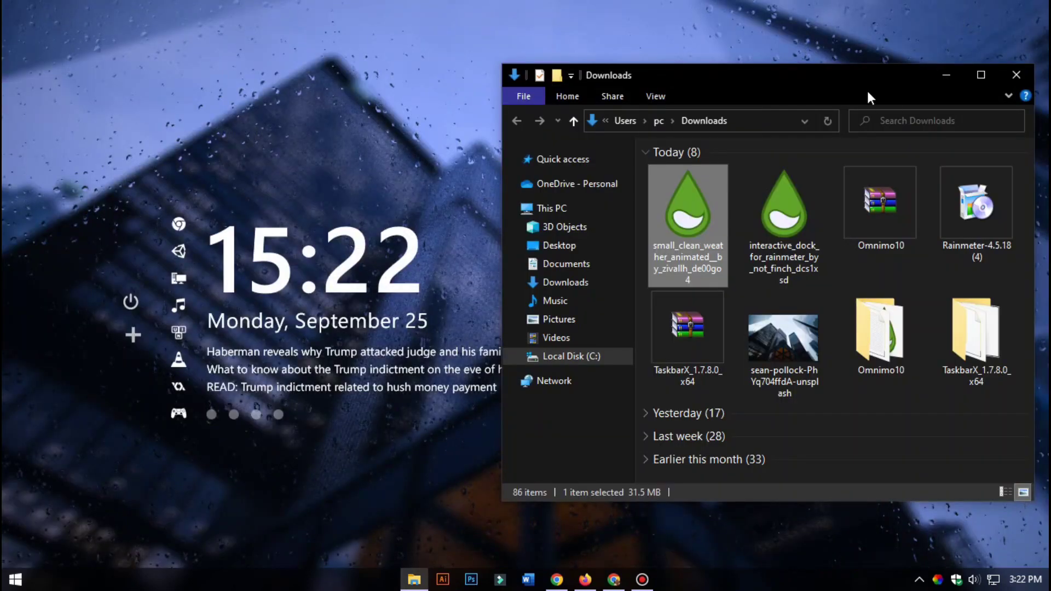
Install the downloaded Small Clean Weather skin package and place its weather widget just below the clock block.
{"action": "double_click", "coordinate": [687, 199]}
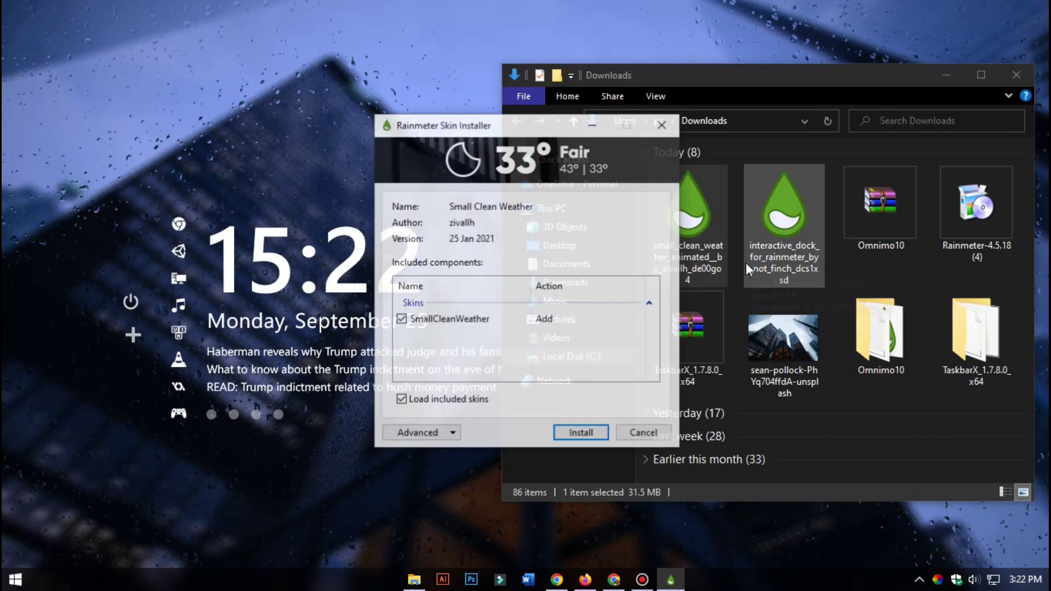
{"action": "left_click", "coordinate": [587, 432]}
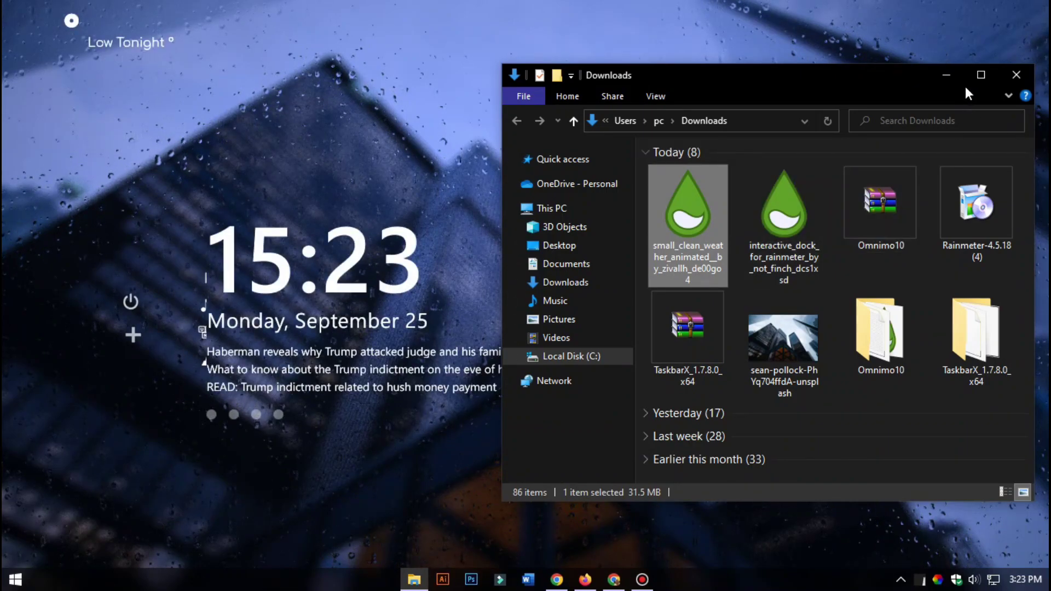
{"action": "left_click", "coordinate": [947, 75]}
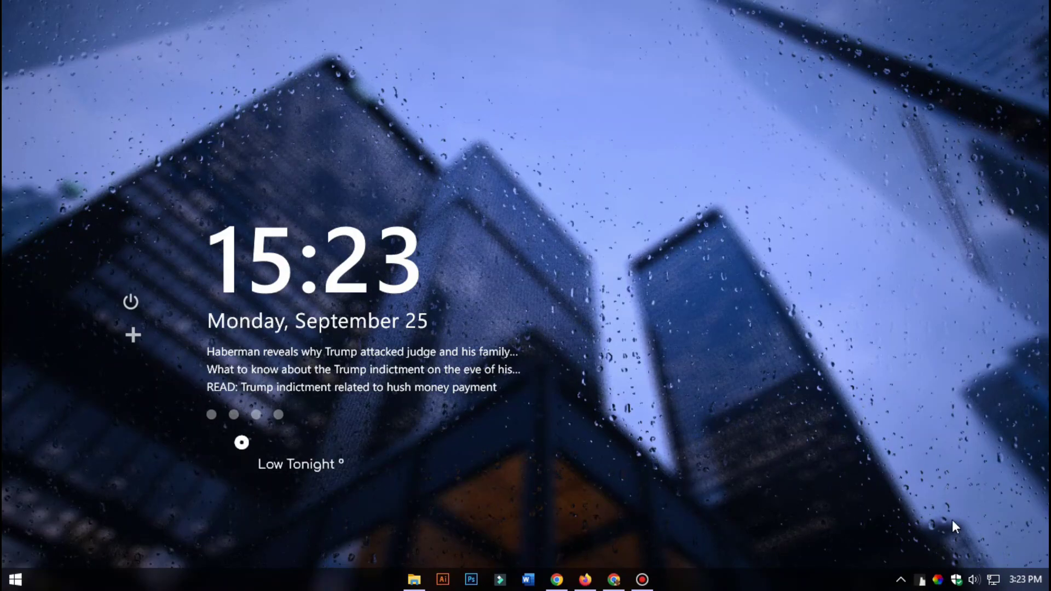
Load the SmallCleanWeather Static.ini variant in the Rainmeter manager and minimize the manager.
{"action": "left_click", "coordinate": [925, 581]}
{"action": "left_click_drag", "start_coordinate": [436, 86], "coordinate": [562, 84]}
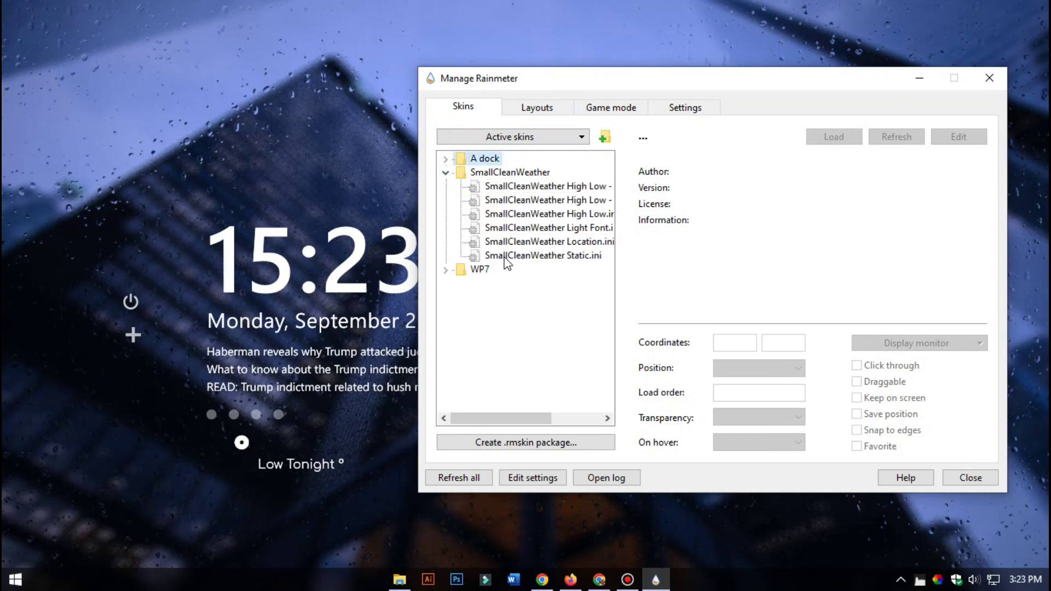
{"action": "left_click", "coordinate": [552, 258]}
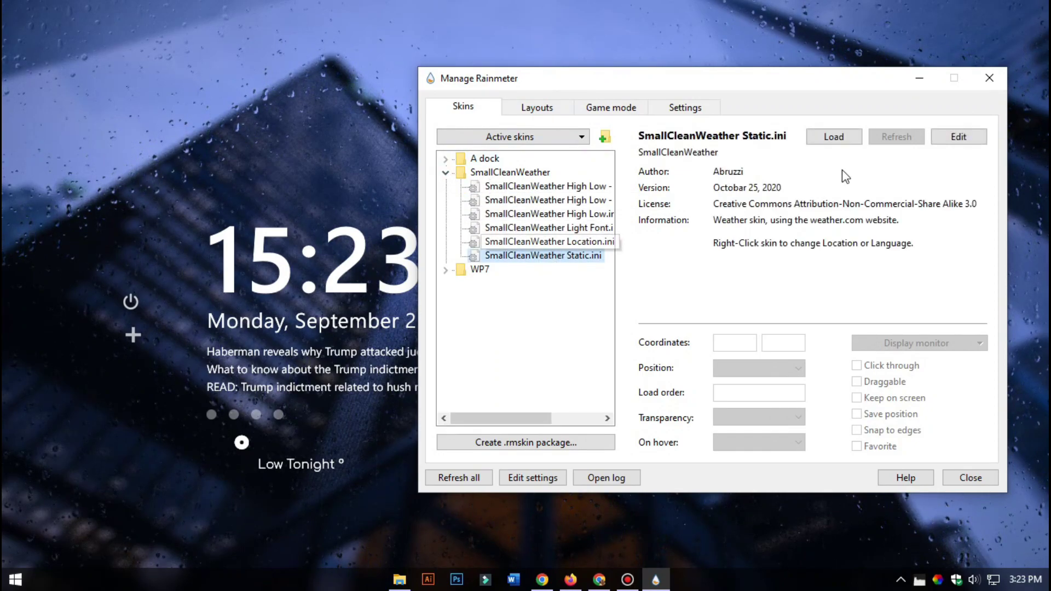
{"action": "left_click", "coordinate": [836, 141]}
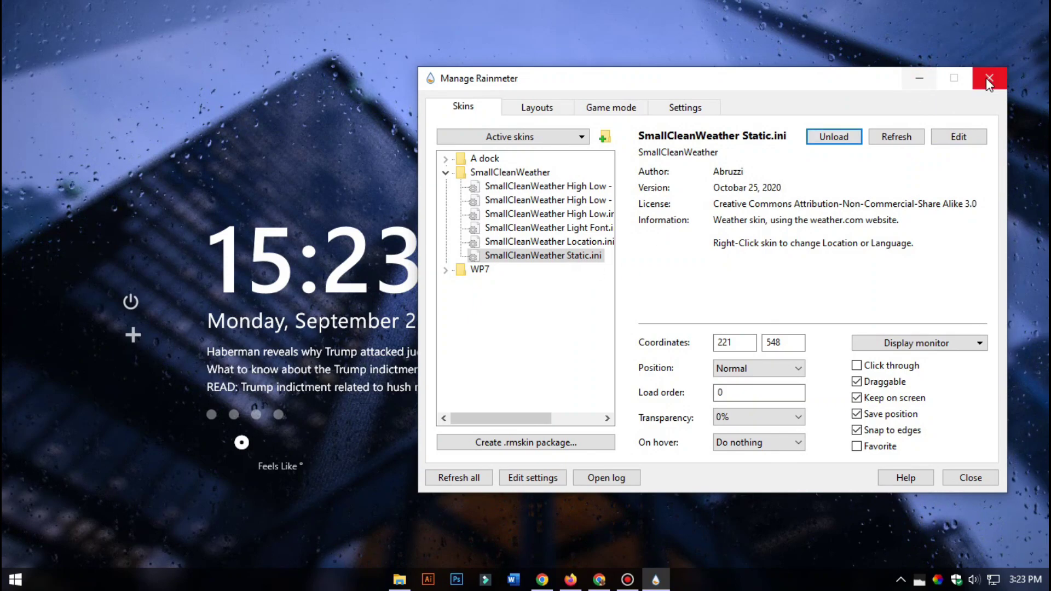
{"action": "left_click", "coordinate": [922, 78]}
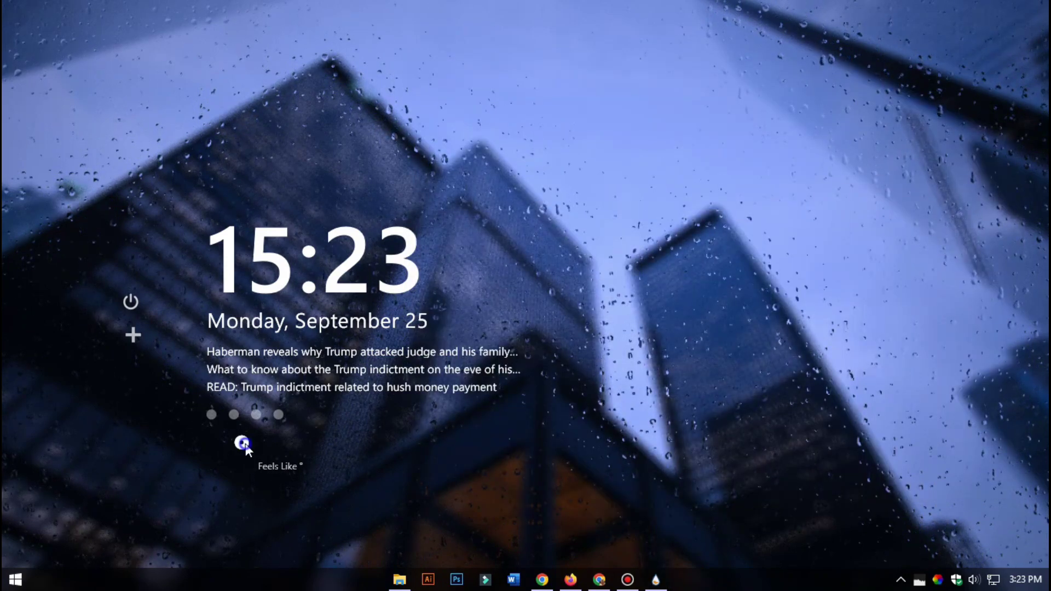
Open the weather widget's variables file for editing through its custom skin actions.
{"action": "right_click", "coordinate": [244, 445]}
{"action": "mouse_move", "coordinate": [342, 274]}
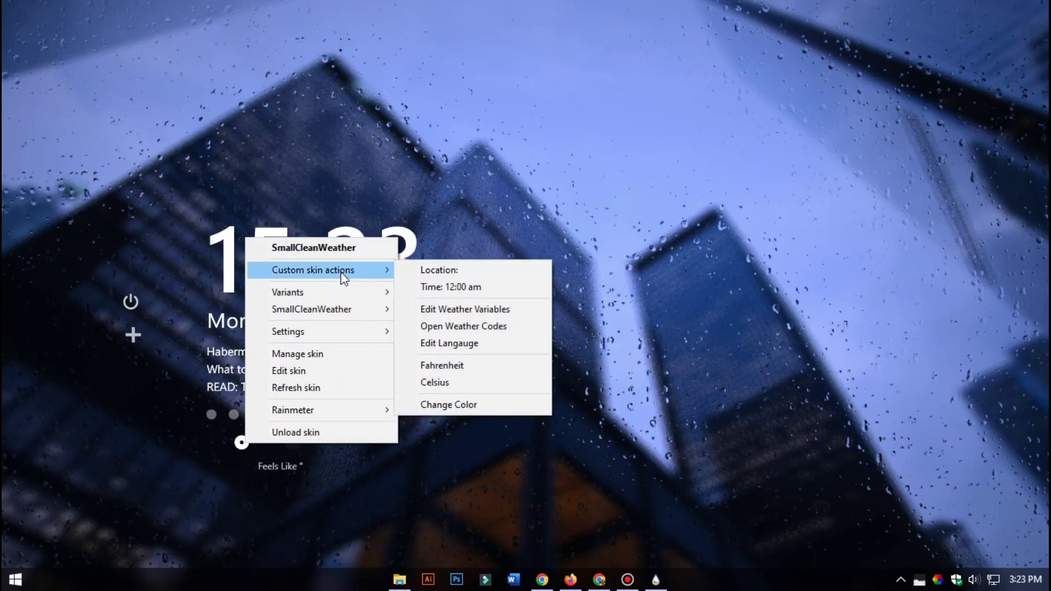
{"action": "left_click", "coordinate": [463, 310]}
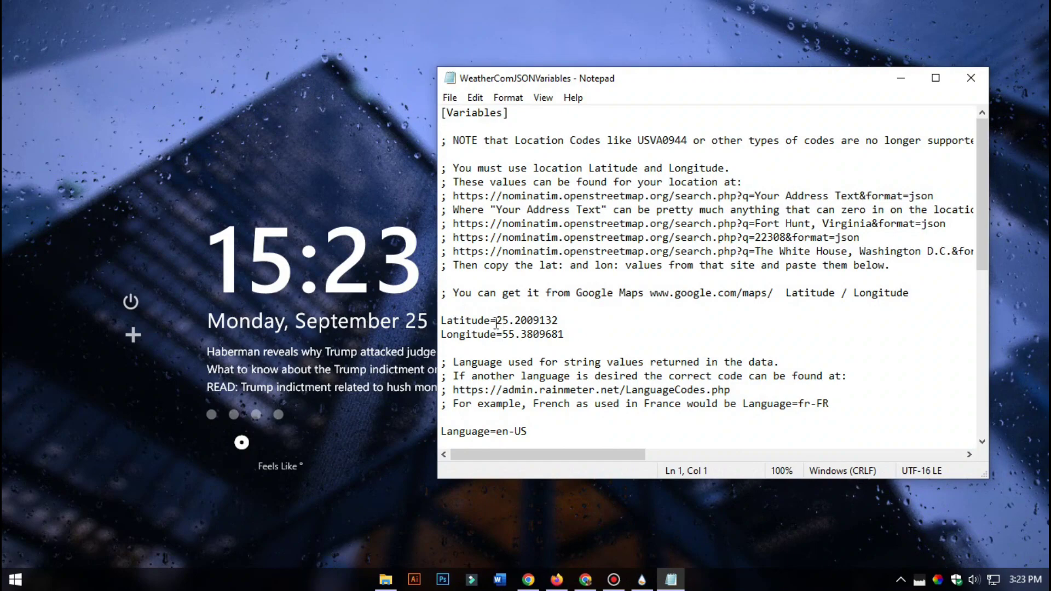
Switch to Chrome and look up the coordinates of Canada on the LatLong.net Latitude and Longitude Finder.
{"action": "left_click", "coordinate": [586, 580]}
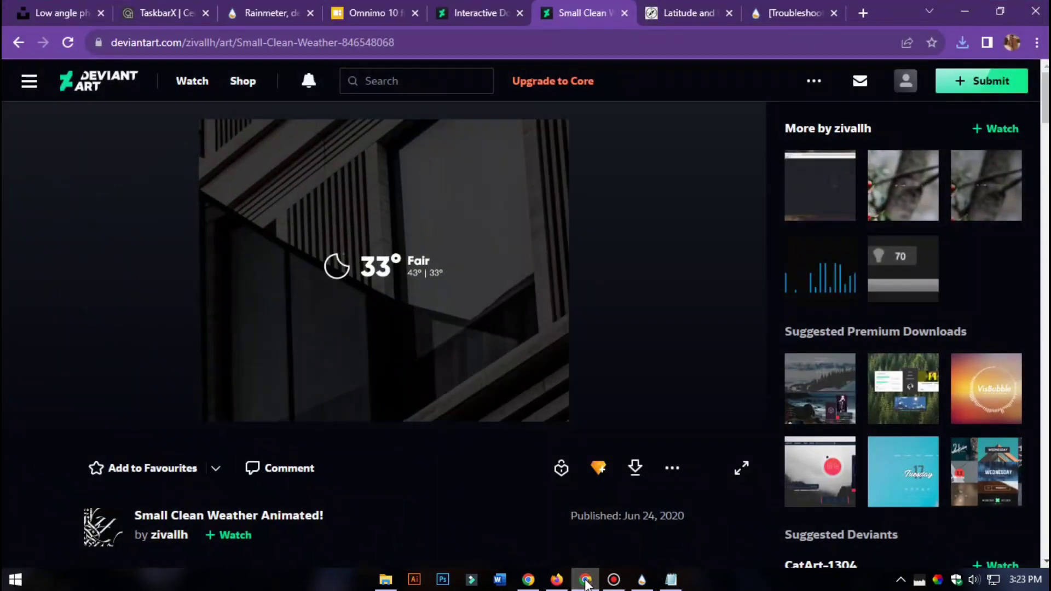
{"action": "left_click", "coordinate": [689, 11]}
{"action": "left_click", "coordinate": [202, 270]}
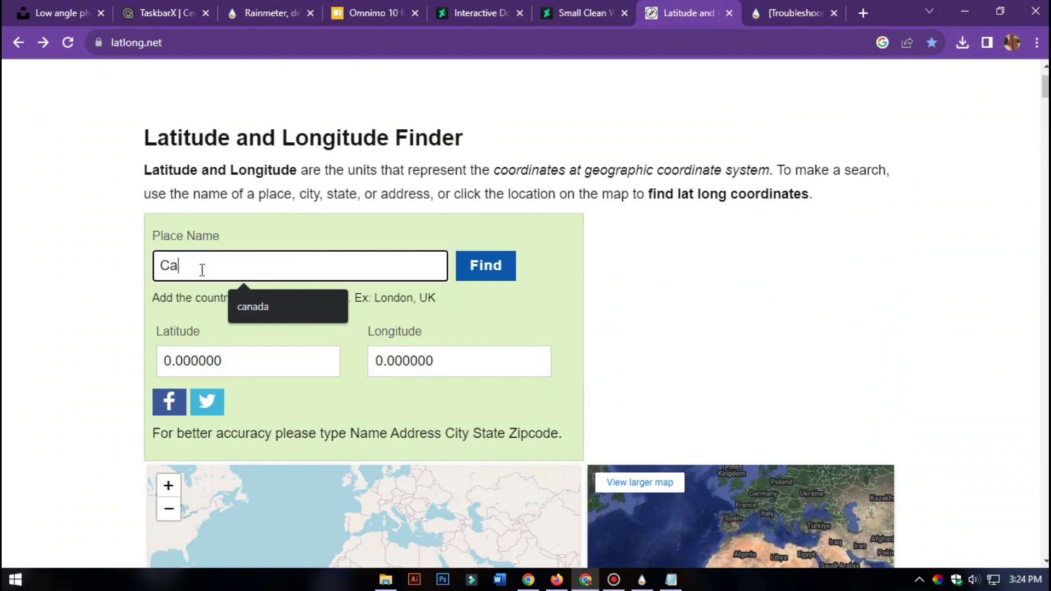
{"action": "type", "text": "Canada"}
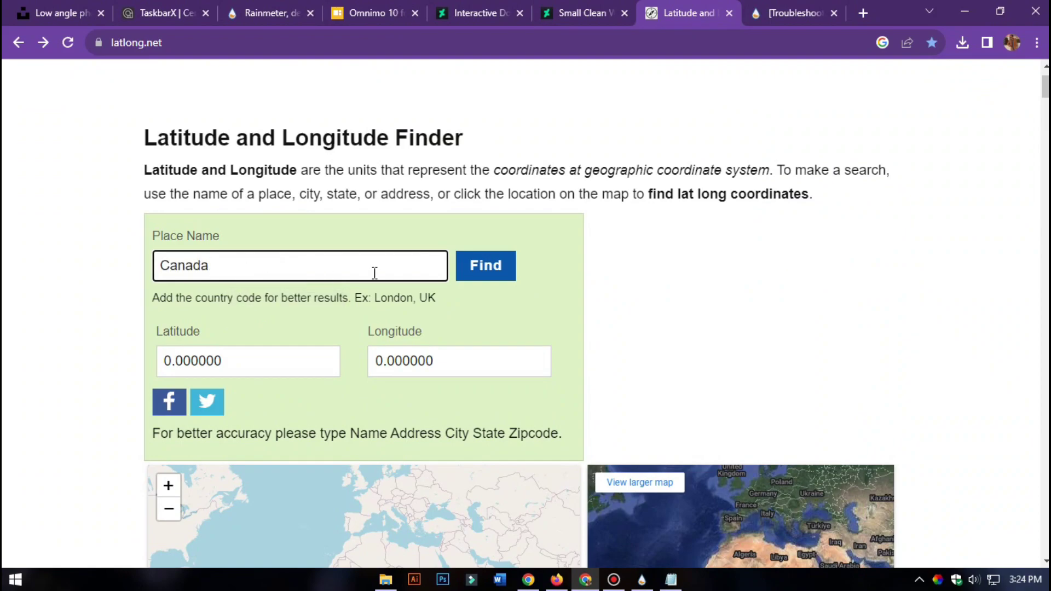
{"action": "left_click", "coordinate": [481, 279]}
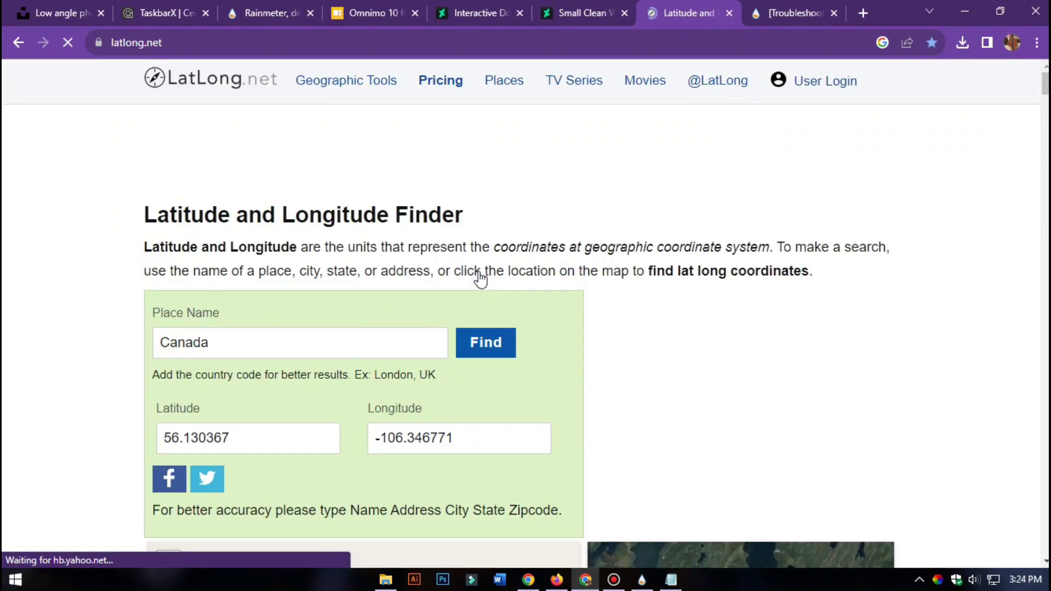
{"action": "scroll", "coordinate": [277, 399], "scroll_direction": "down", "scroll_amount": 1}
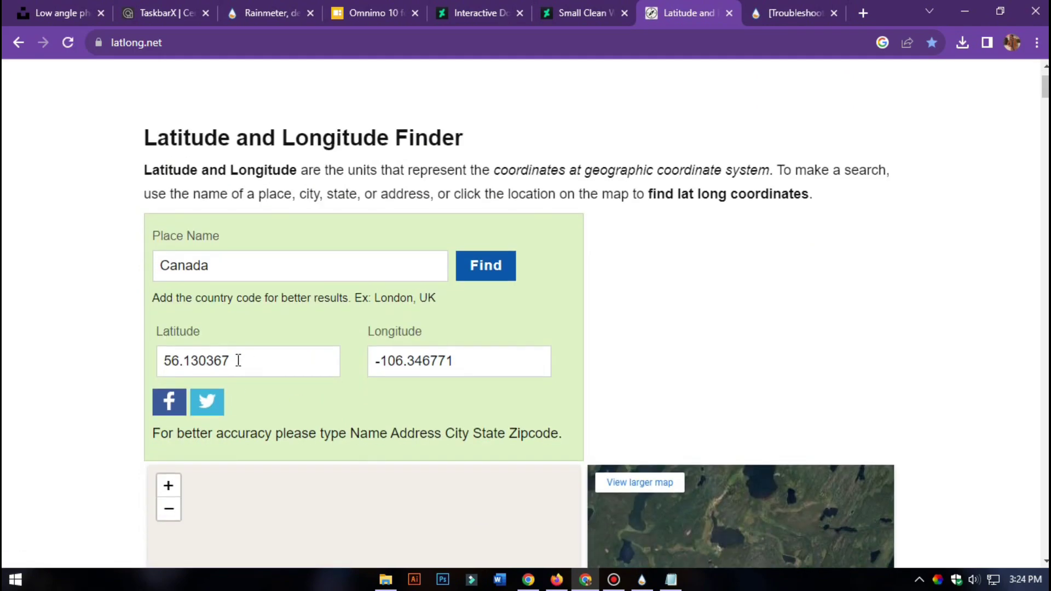
Copy the found latitude into the weather variables file in Notepad, setting Latitude to 56.130367.
{"action": "left_click_drag", "start_coordinate": [238, 360], "coordinate": [155, 366]}
{"action": "key", "text": "ctrl+c"}
{"action": "left_click", "coordinate": [671, 580]}
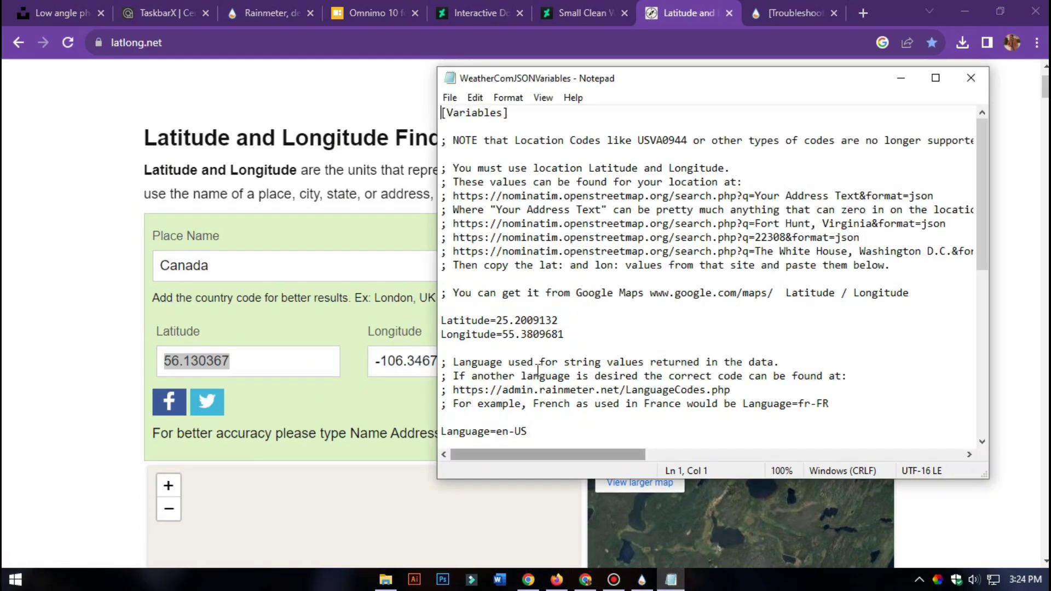
{"action": "key", "text": "ctrl+v"}
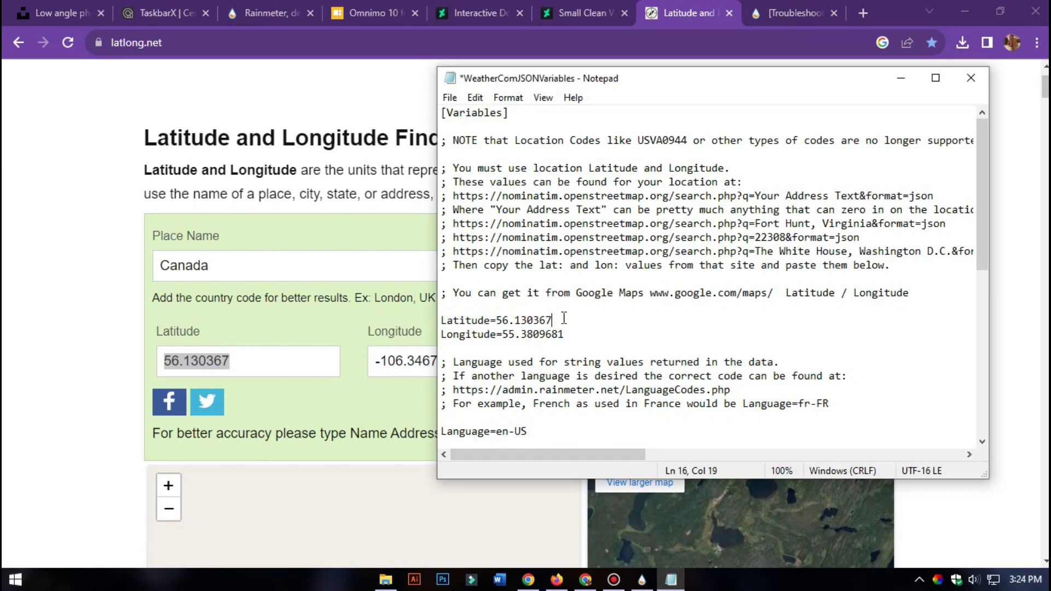
Copy the found longitude into the weather variables file, setting Longitude to -106.346771, and save the file.
{"action": "left_click_drag", "start_coordinate": [374, 363], "coordinate": [468, 363]}
{"action": "left_click", "coordinate": [671, 580]}
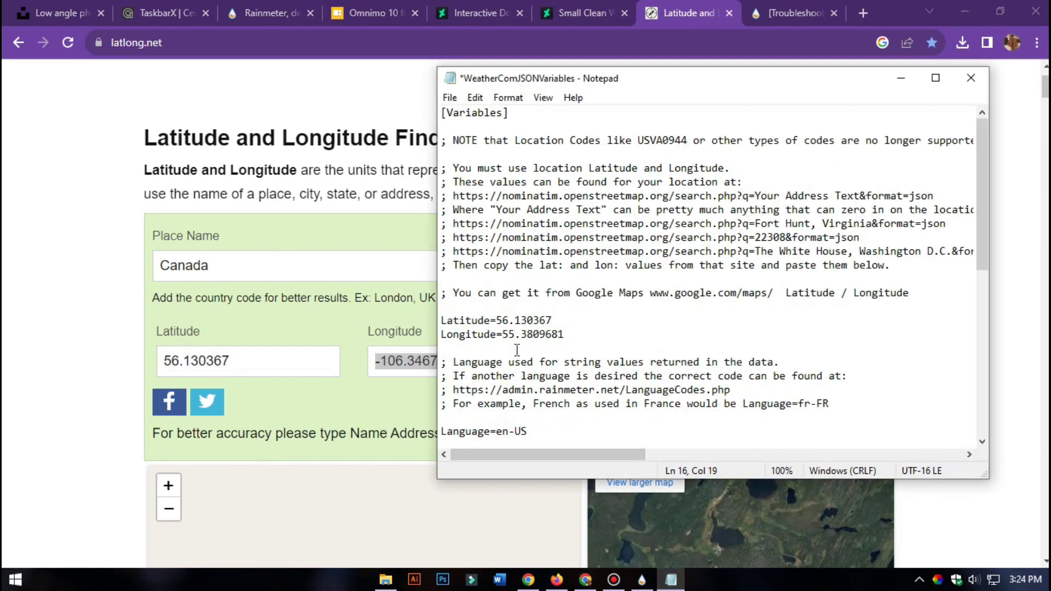
{"action": "left_click", "coordinate": [450, 98]}
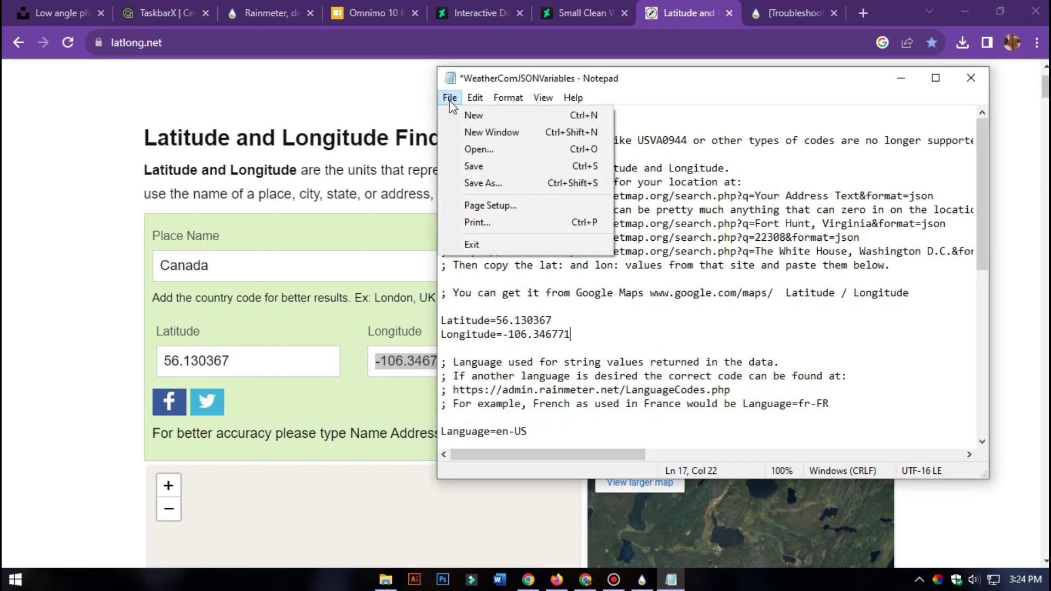
{"action": "left_click", "coordinate": [476, 166]}
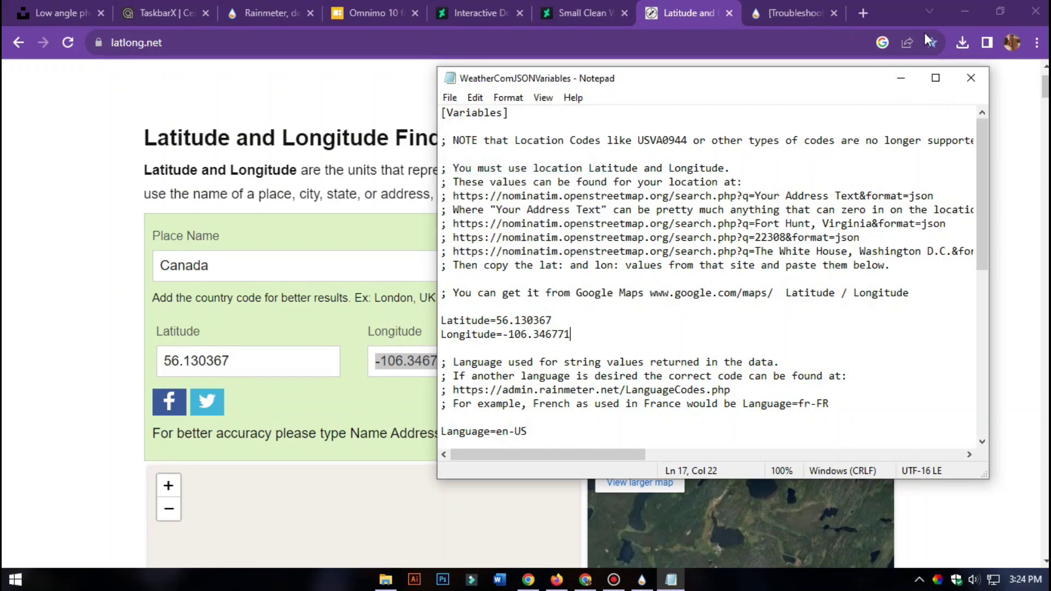
Locate the APIKey entry in the weather variables file and copy the working weather.com API key from the Rainmeter forum troubleshooting guide.
{"action": "scroll", "coordinate": [531, 361], "scroll_direction": "down", "scroll_amount": 9}
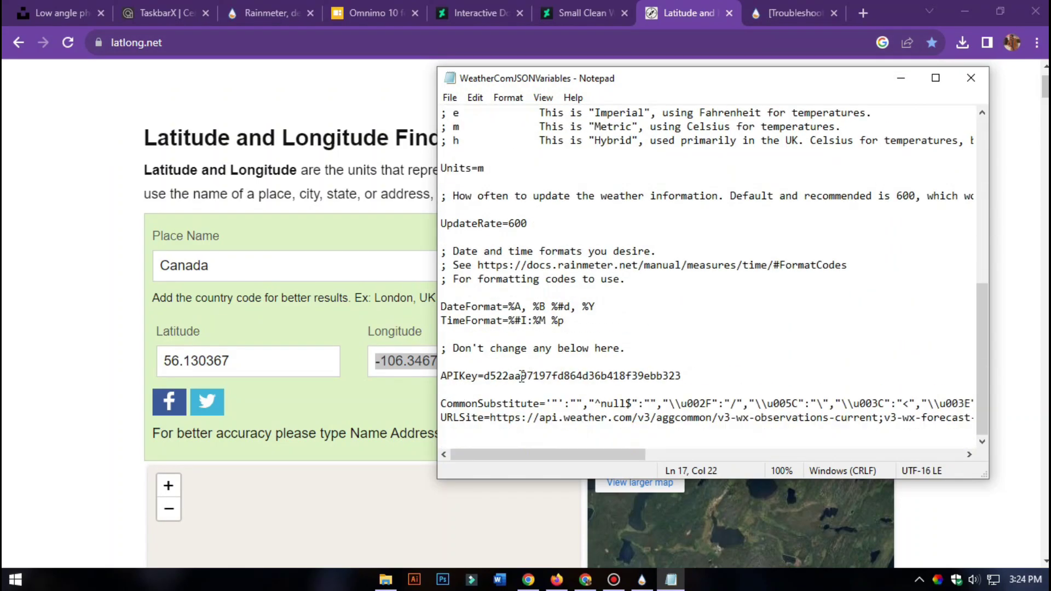
{"action": "left_click", "coordinate": [794, 12]}
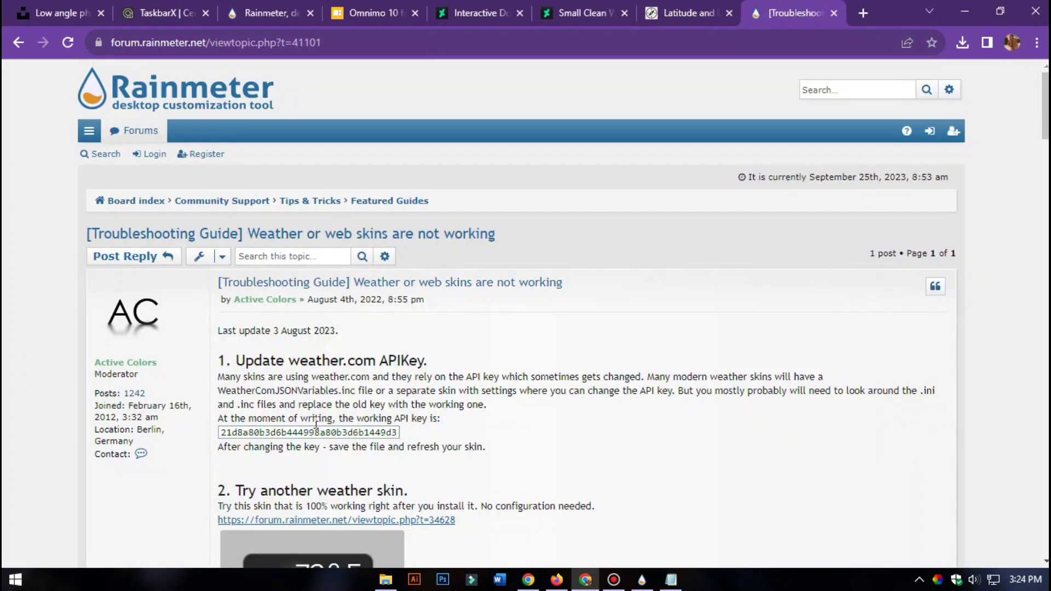
{"action": "scroll", "coordinate": [323, 399], "scroll_direction": "down", "scroll_amount": 1}
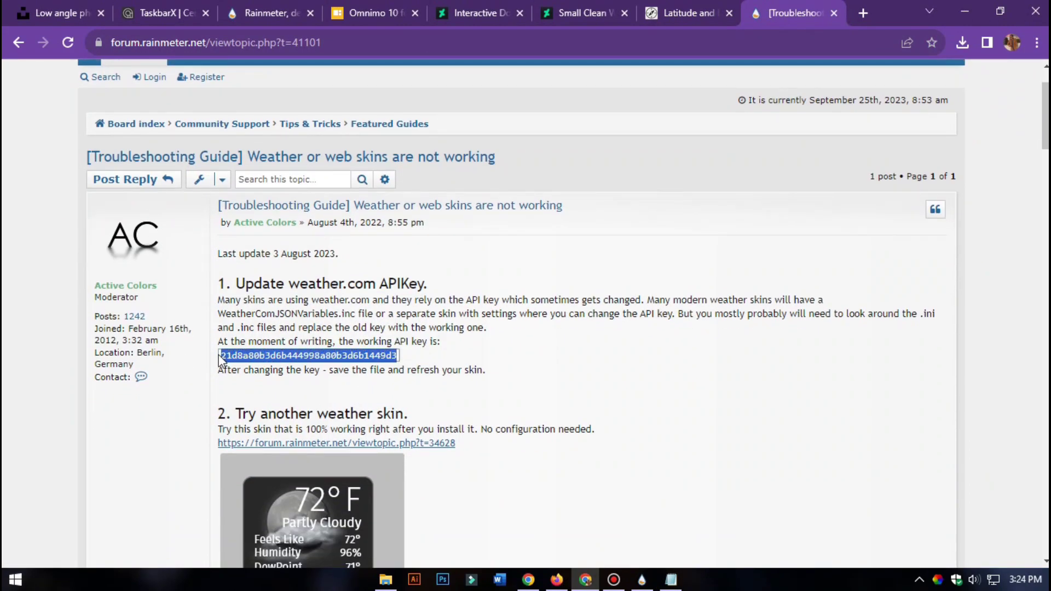
{"action": "left_click", "coordinate": [965, 11]}
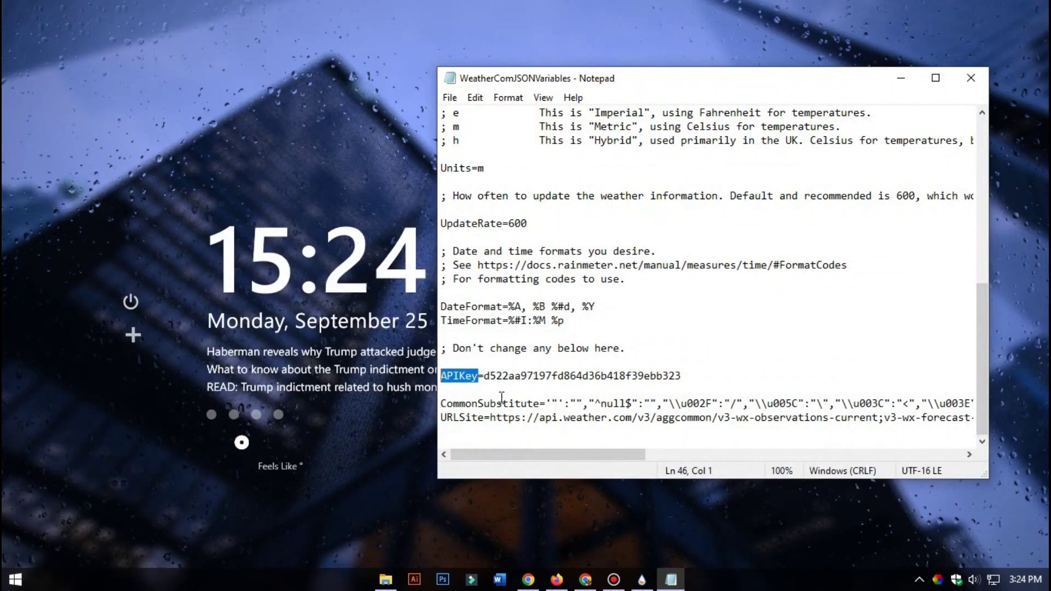
Replace the APIKey value in the weather variables file with the copied API key and save the file.
{"action": "left_click_drag", "start_coordinate": [487, 376], "coordinate": [682, 376]}
{"action": "key", "text": "ctrl+v"}
{"action": "left_click", "coordinate": [449, 97]}
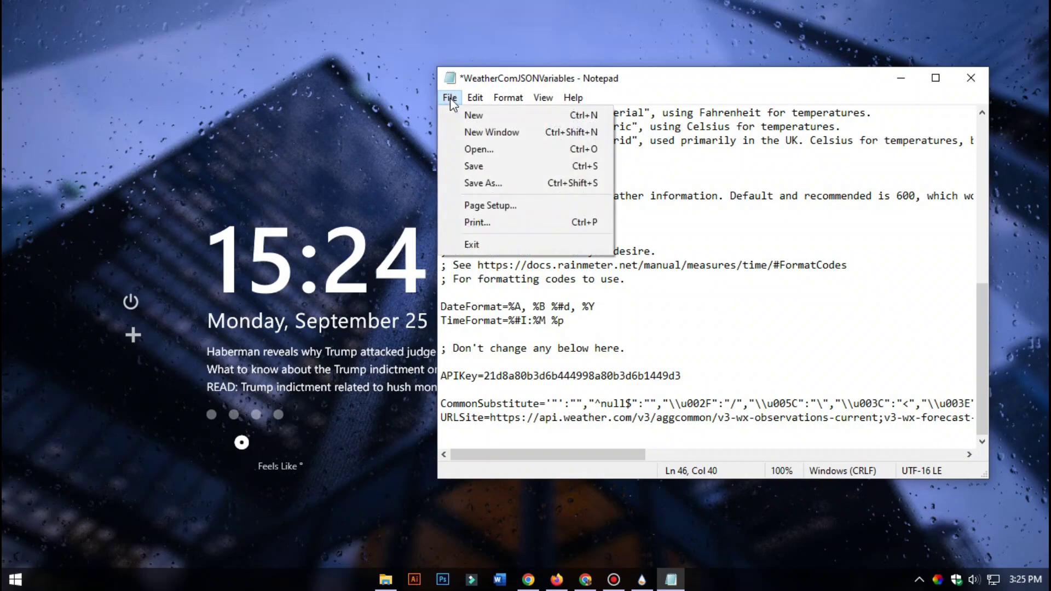
{"action": "left_click", "coordinate": [479, 165]}
Refresh the weather widget on the desktop and close the weather variables file.
{"action": "right_click", "coordinate": [248, 445]}
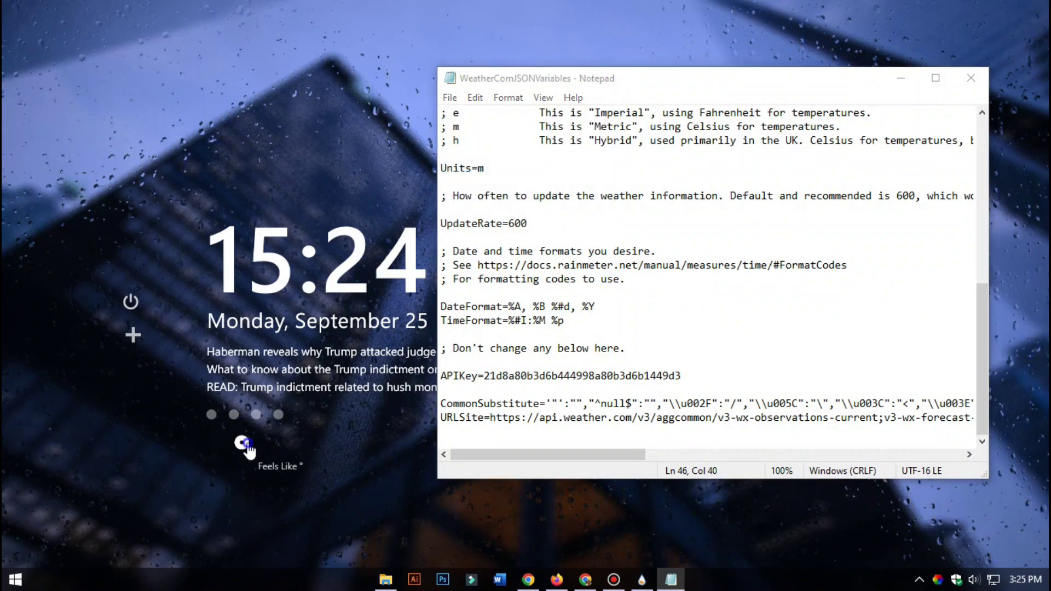
{"action": "left_click", "coordinate": [290, 387]}
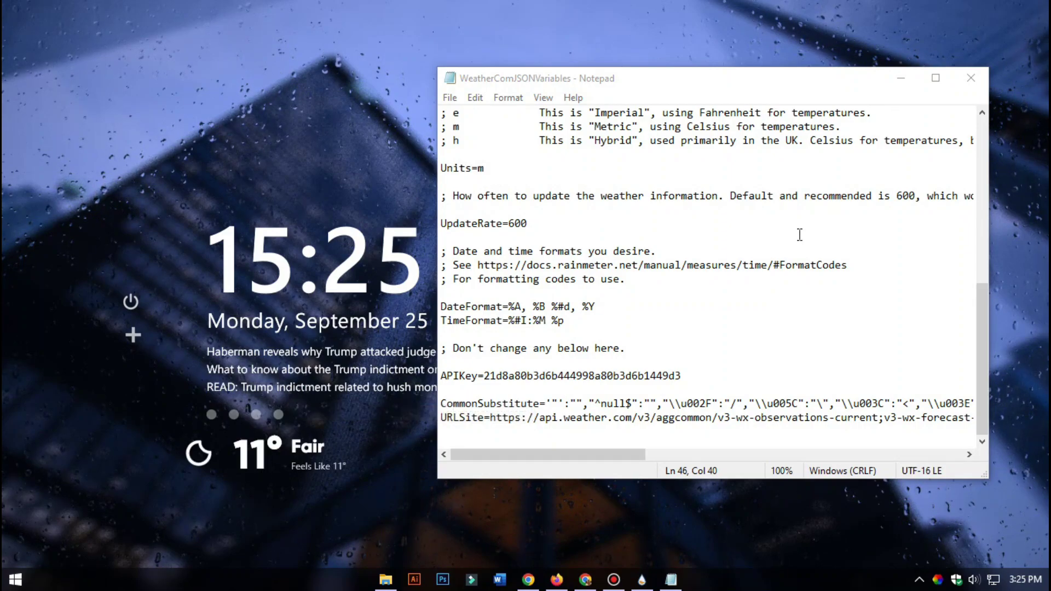
{"action": "left_click", "coordinate": [971, 77]}
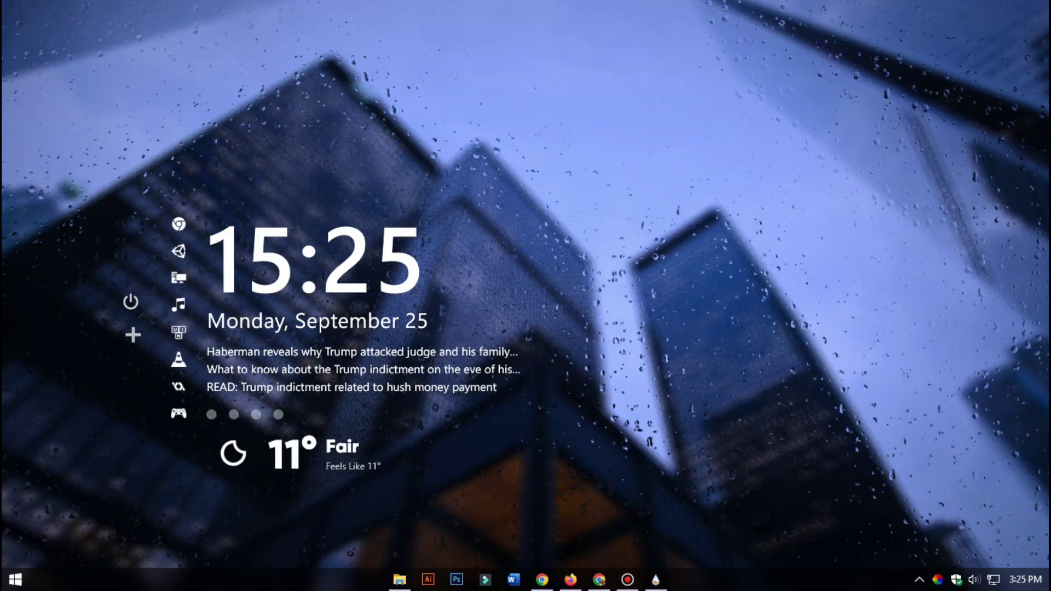
Test the desktop dock by opening This PC from its computer icon, closing the window, and checking the remaining icons.
{"action": "right_click", "coordinate": [181, 222]}
{"action": "left_click", "coordinate": [203, 236]}
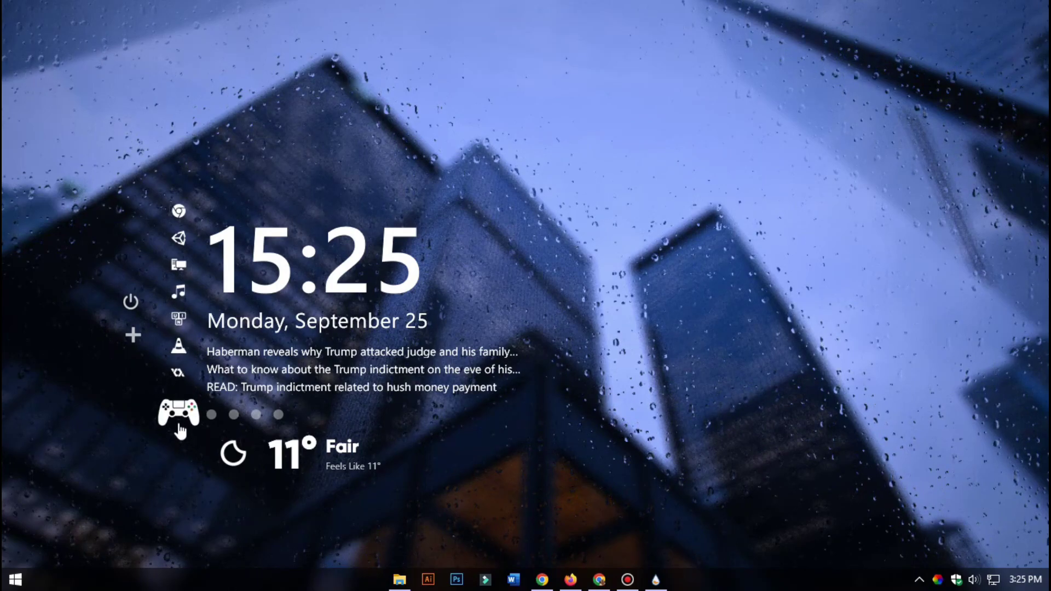
{"action": "left_click", "coordinate": [176, 277]}
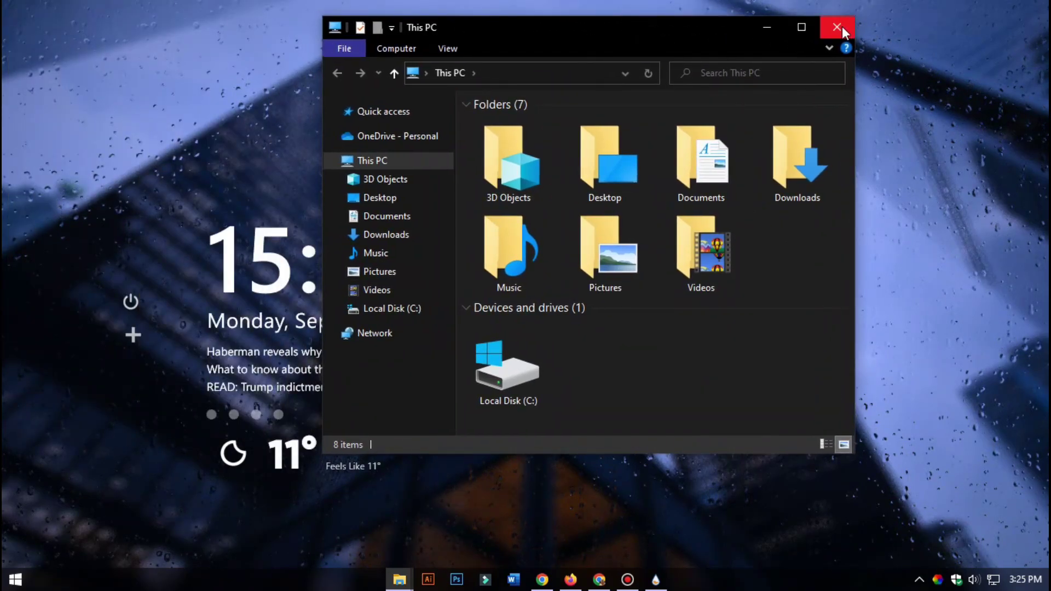
{"action": "left_click", "coordinate": [838, 27]}
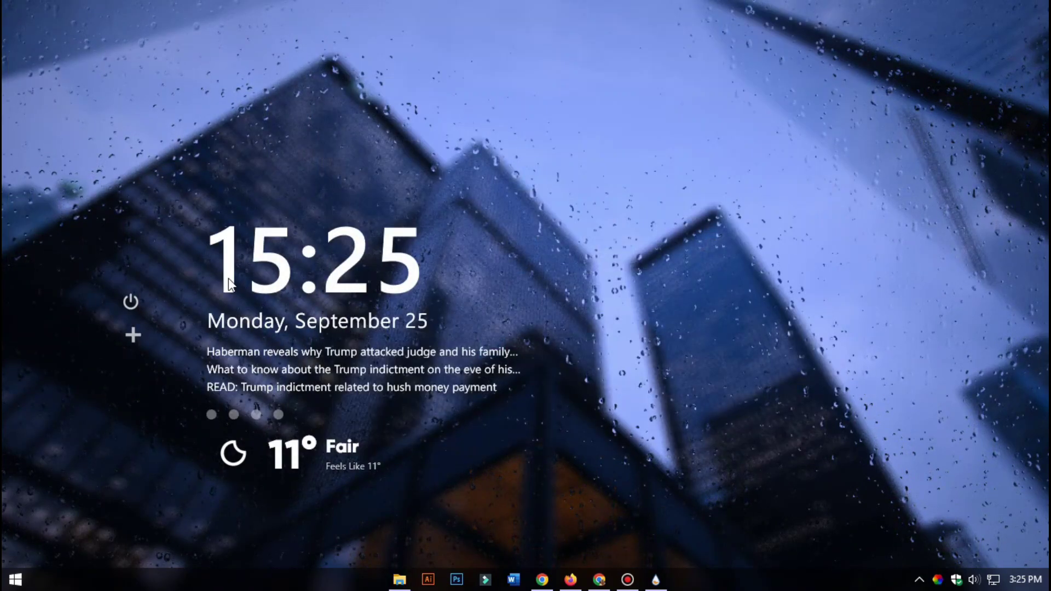
{"action": "mouse_move", "coordinate": [181, 276]}
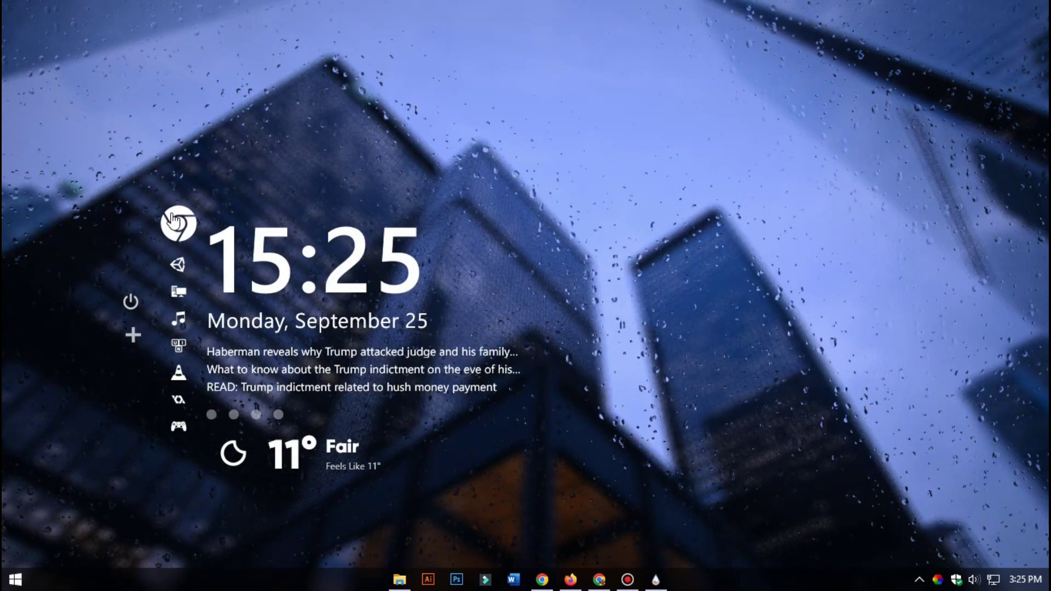
{"action": "left_click", "coordinate": [178, 377]}
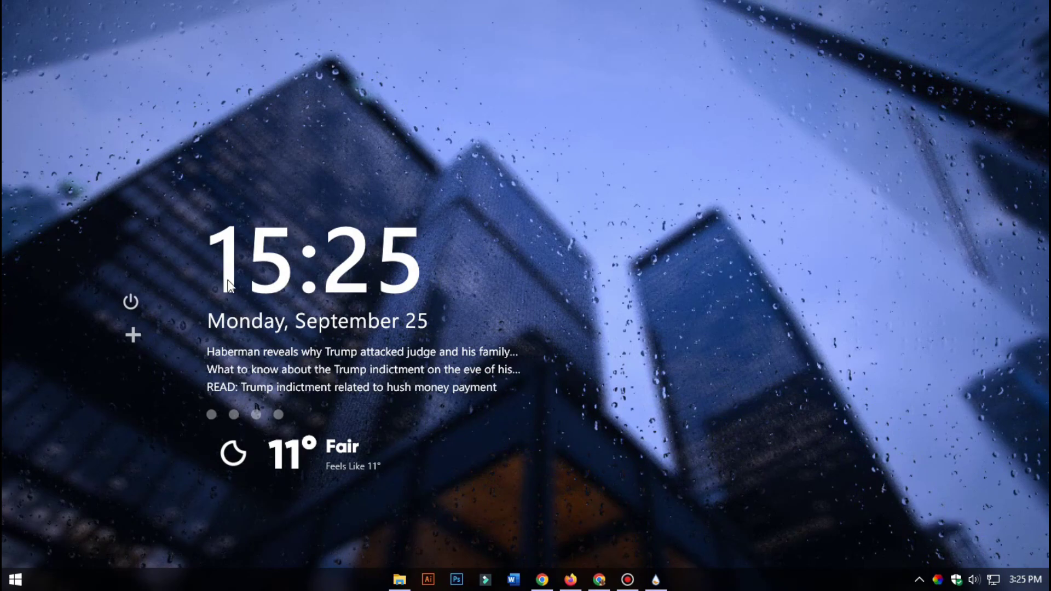
{"action": "mouse_move", "coordinate": [176, 277]}
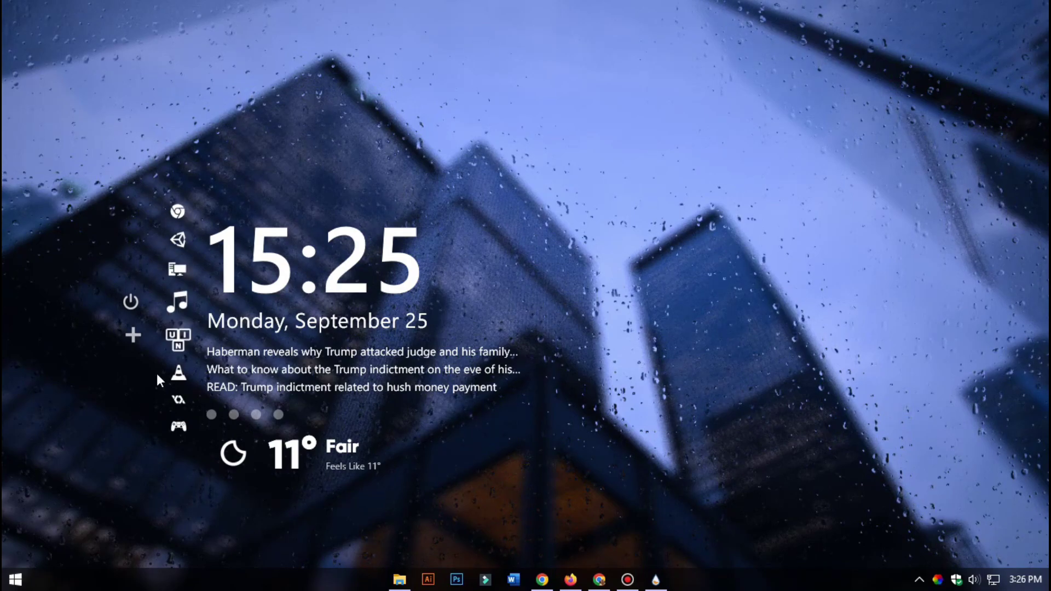
View the power options of the power item beside the clock, such as Restart, Sleep and Shutdown, and dismiss them.
{"action": "left_click", "coordinate": [133, 361]}
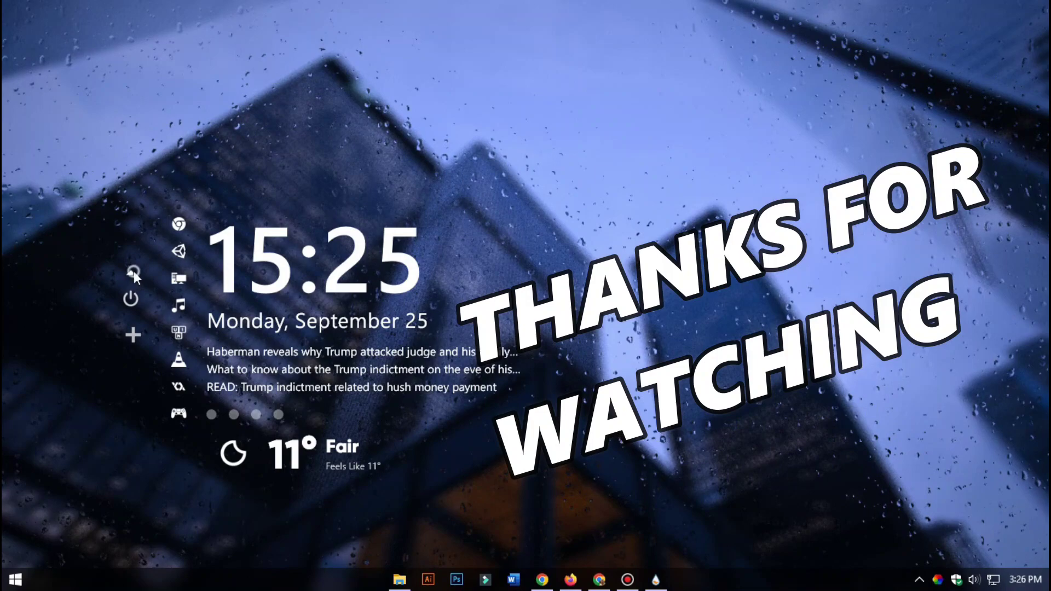
{"action": "right_click", "coordinate": [134, 271]}
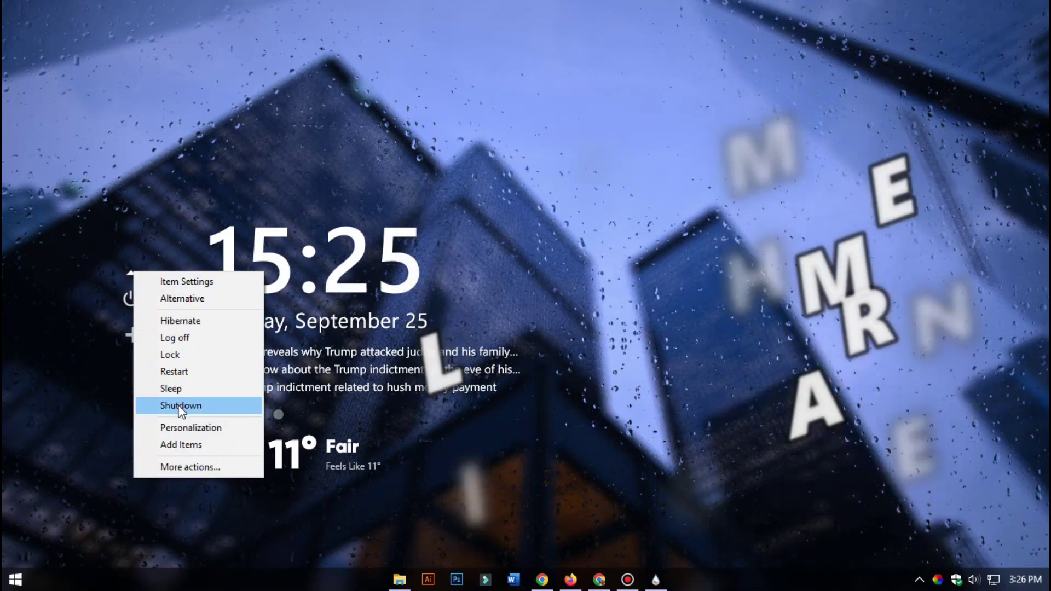
{"action": "left_click", "coordinate": [225, 198]}
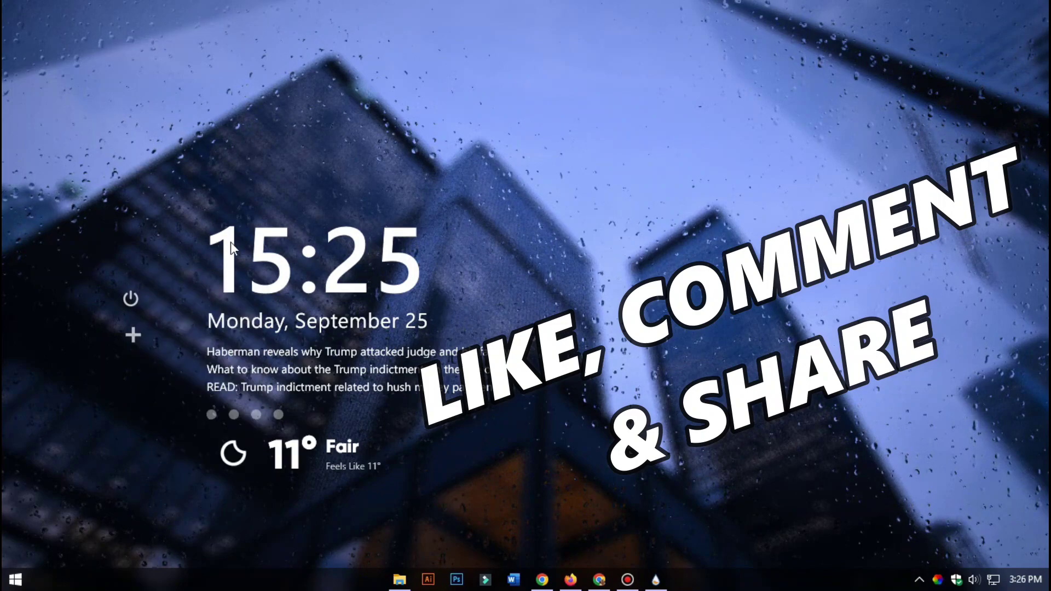